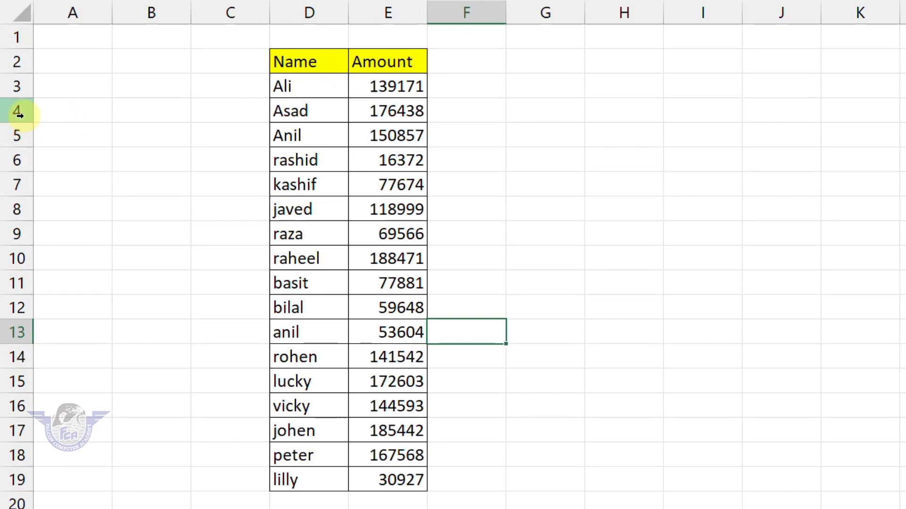
Hide rows 4 through 12 of the Name and Amount table
left_click_drag(17, 111, 12, 307)
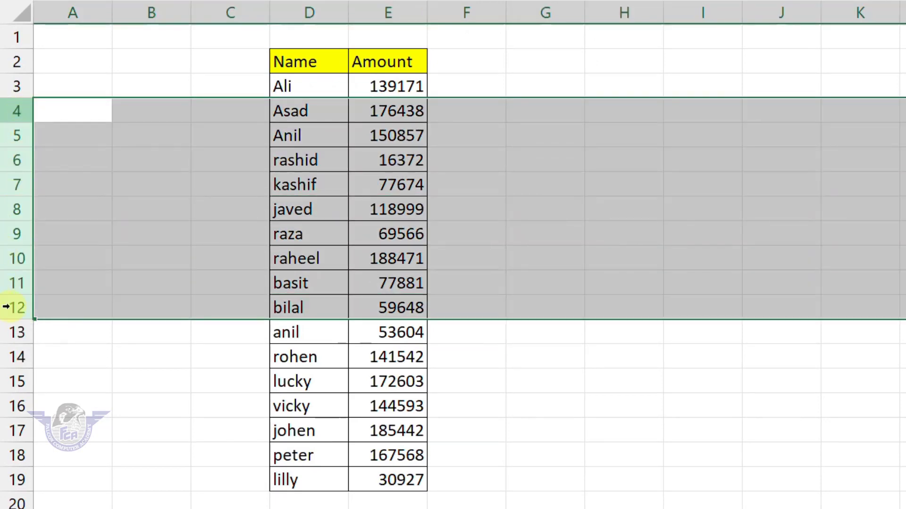
right_click(15, 183)
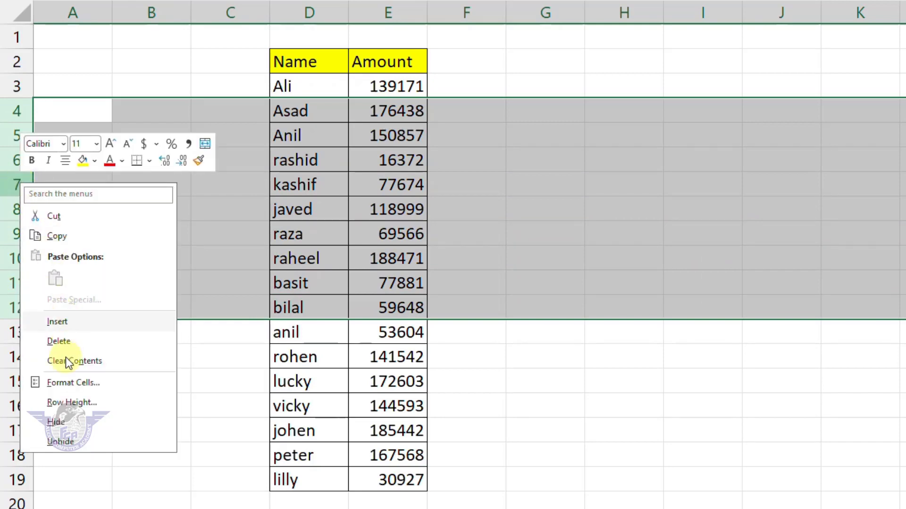
left_click(55, 420)
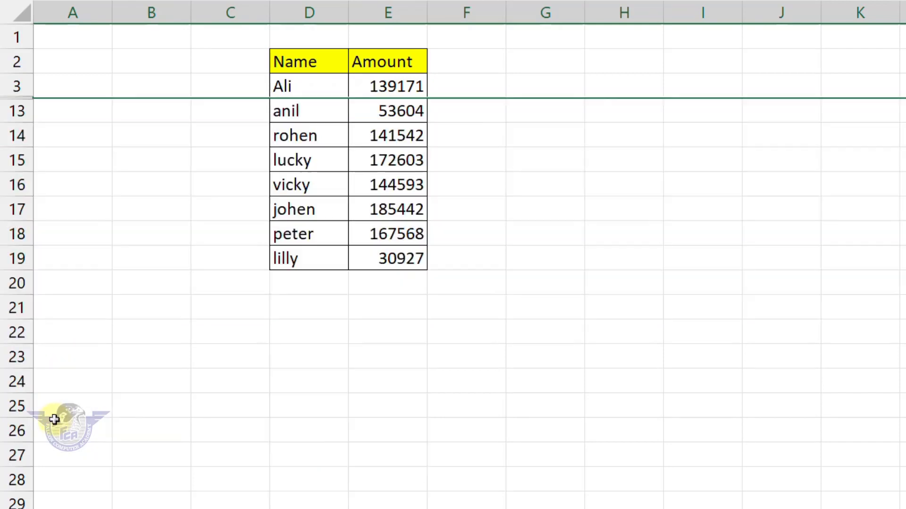
left_click(328, 164)
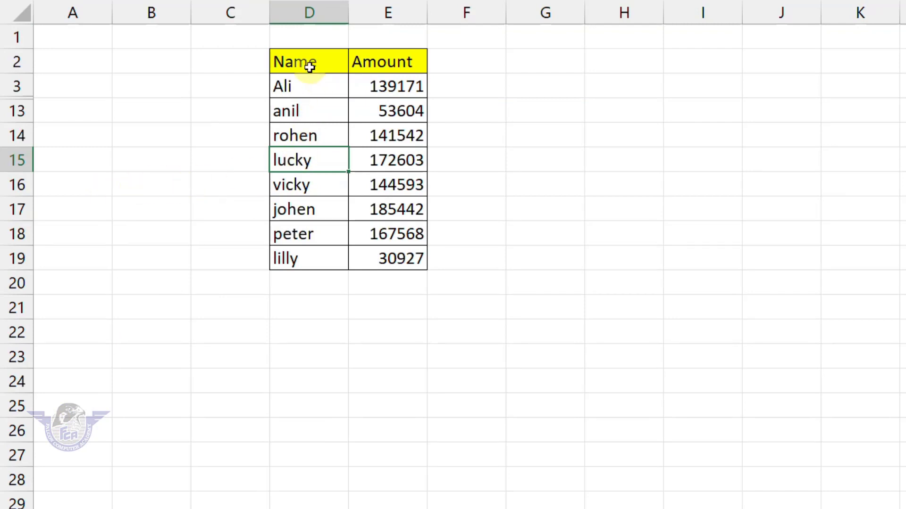
Copy the table range D2:E19 with its hidden rows and paste it at cell H13
left_click_drag(281, 63, 388, 254)
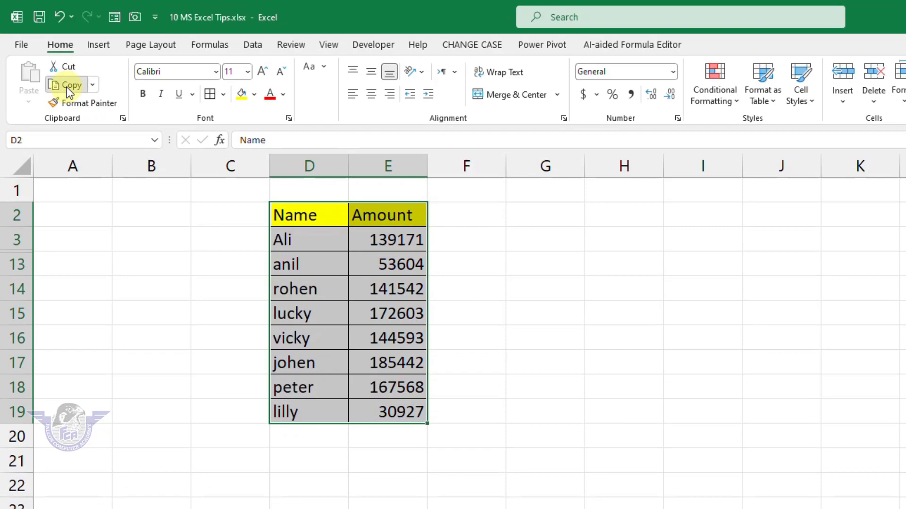
left_click(67, 86)
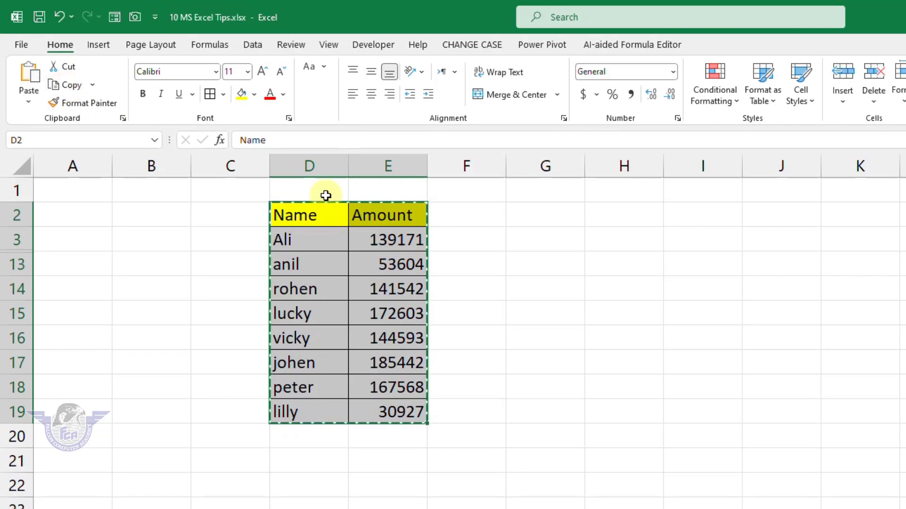
left_click(613, 260)
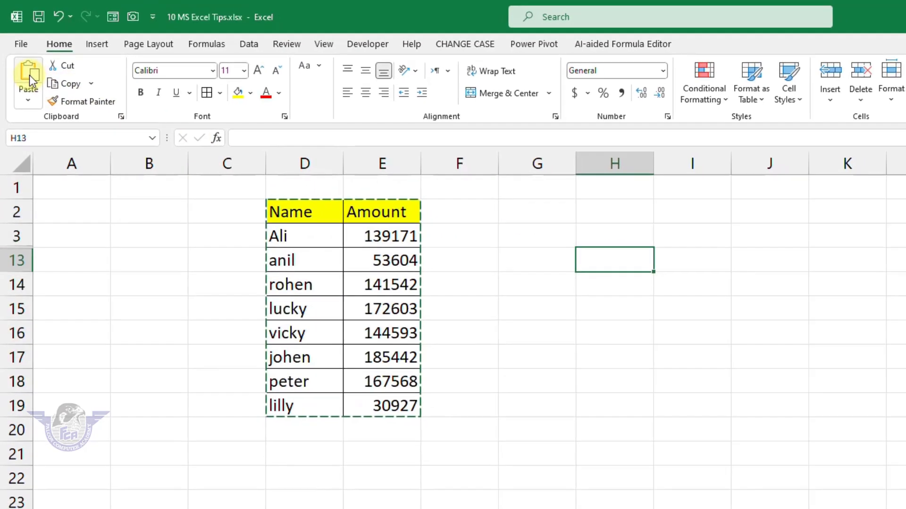
left_click(28, 75)
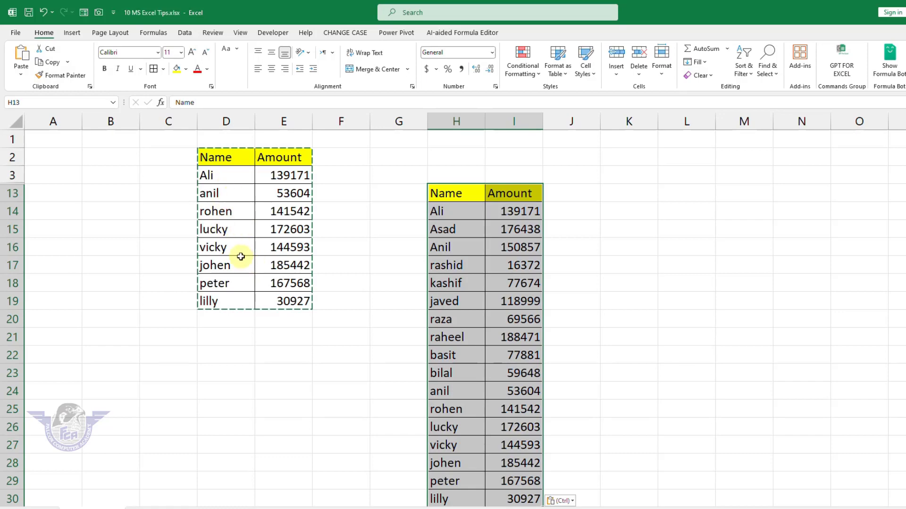
key("Escape")
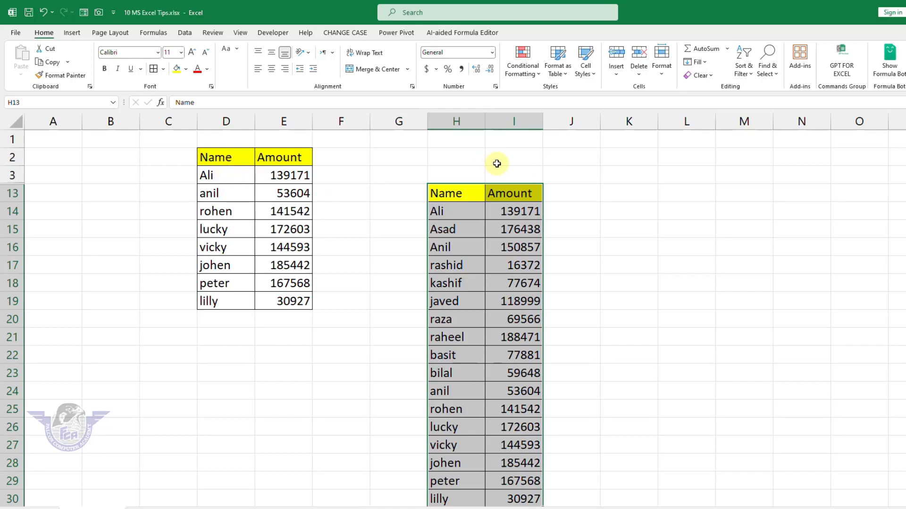
Select only the visible cells within the data range D3:E19 using Go To Special
left_click_drag(222, 177, 259, 297)
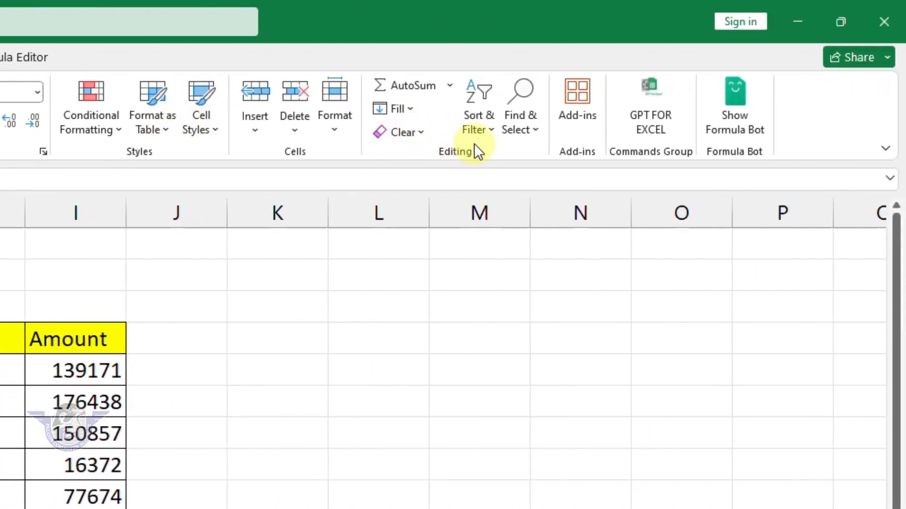
left_click(538, 129)
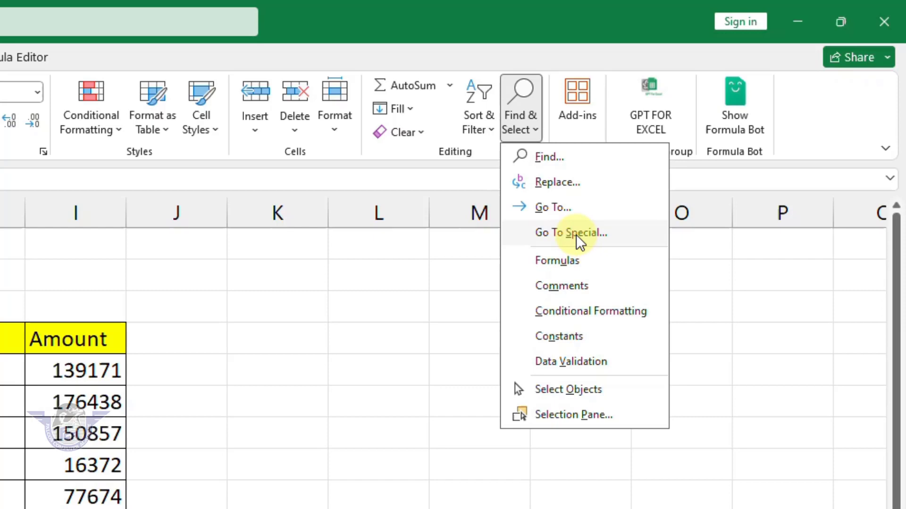
left_click(576, 234)
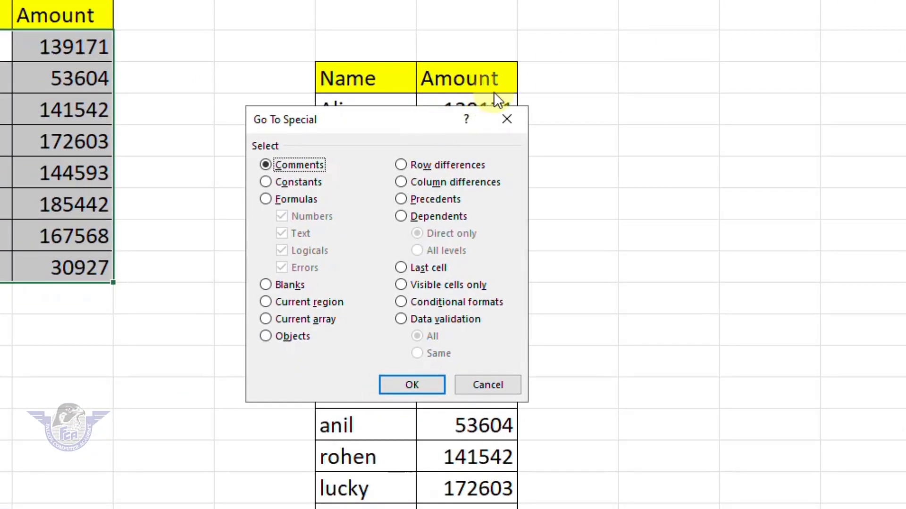
left_click(431, 285)
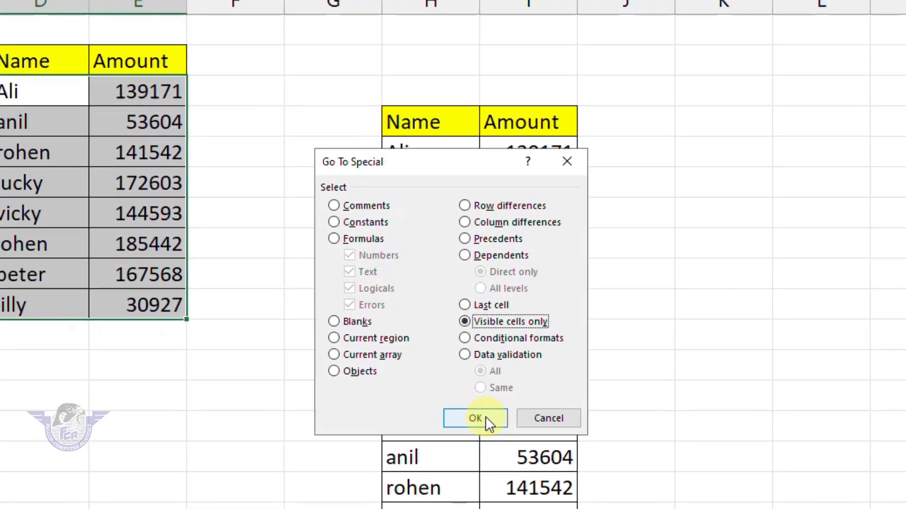
left_click(411, 385)
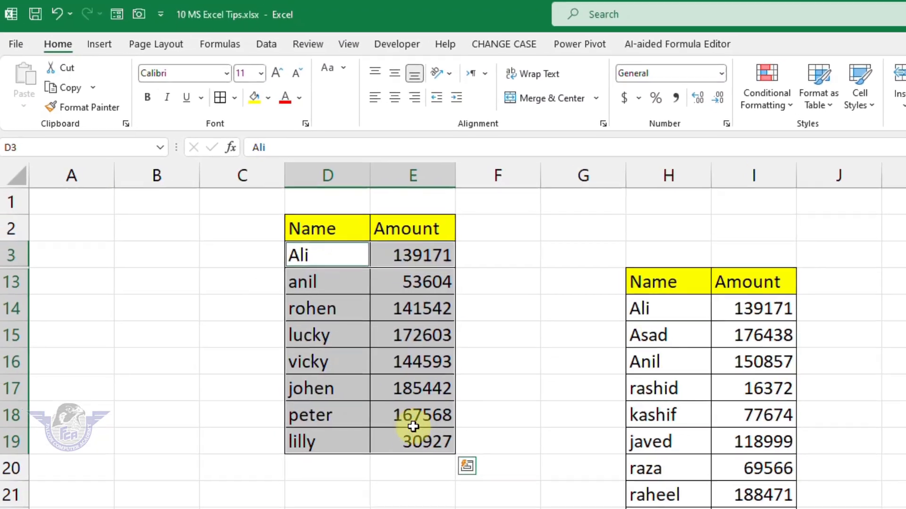
Copy the selected visible cells and paste them at cell L14
left_click(8, 52)
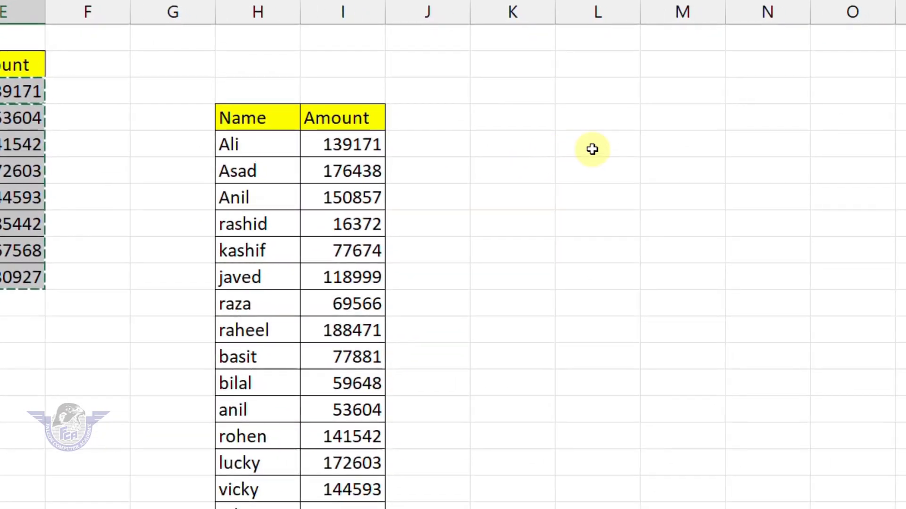
left_click(586, 149)
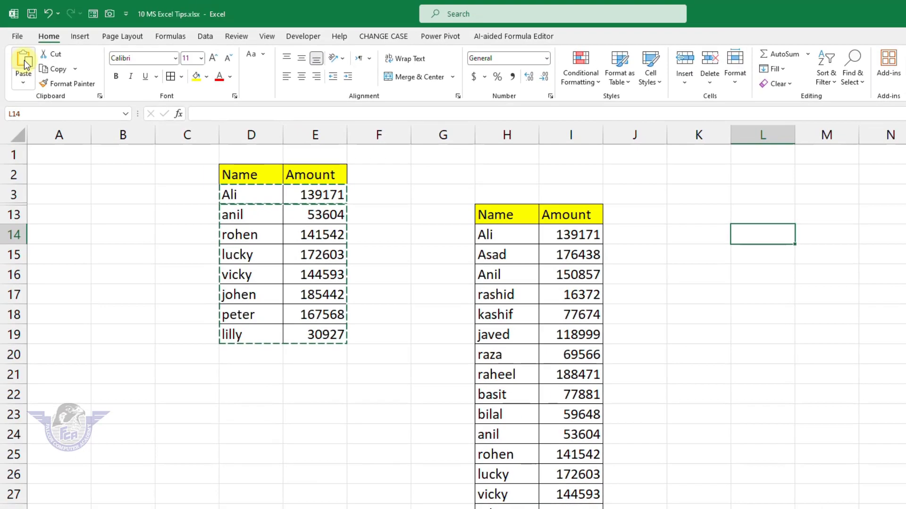
left_click(24, 60)
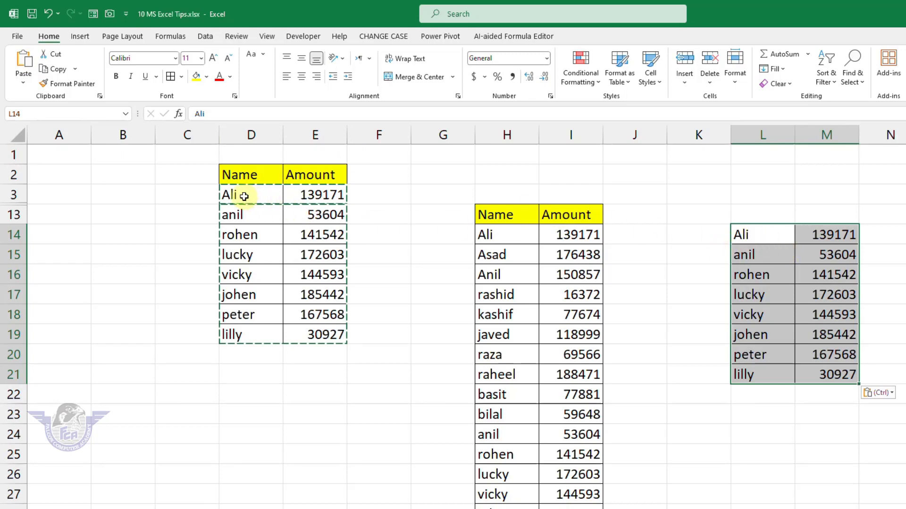
key("Escape")
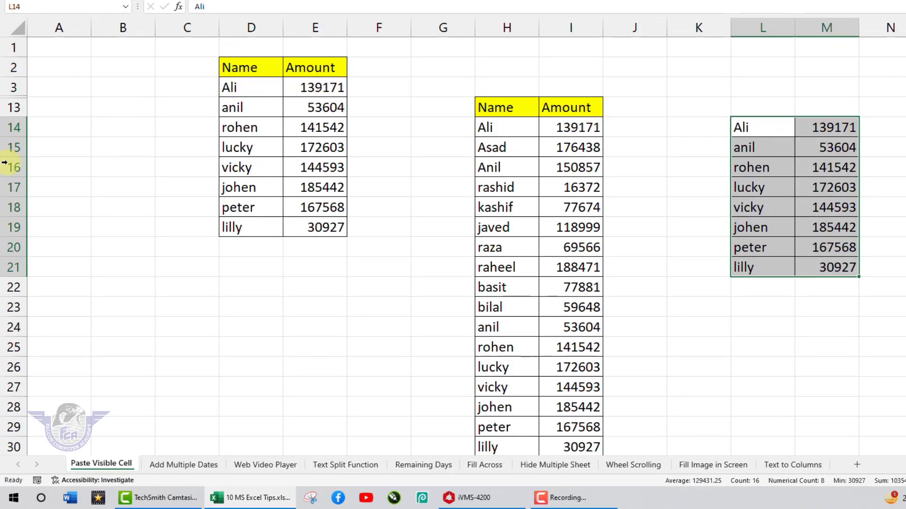
On the Add Multiple Dates sheet, clear the dates in C3:C10, keeping only the first date in C2
left_click(194, 468)
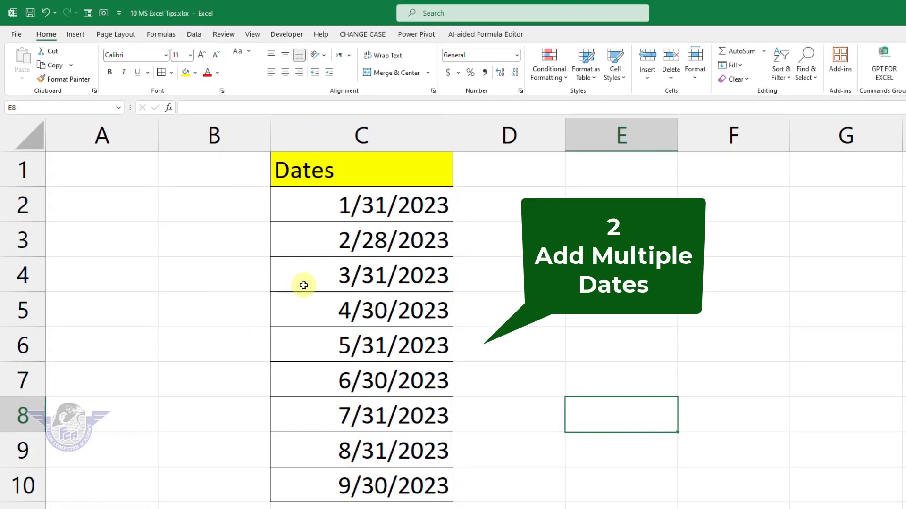
left_click_drag(360, 208, 357, 478)
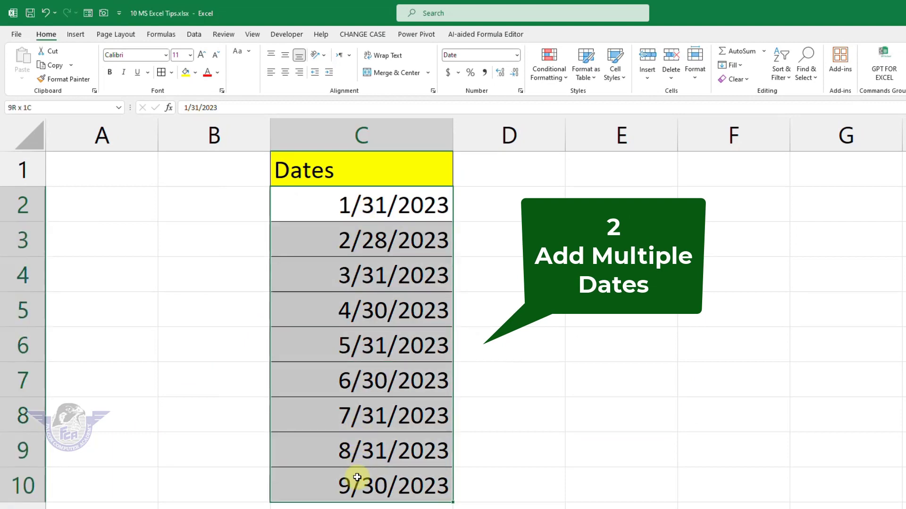
left_click(374, 246)
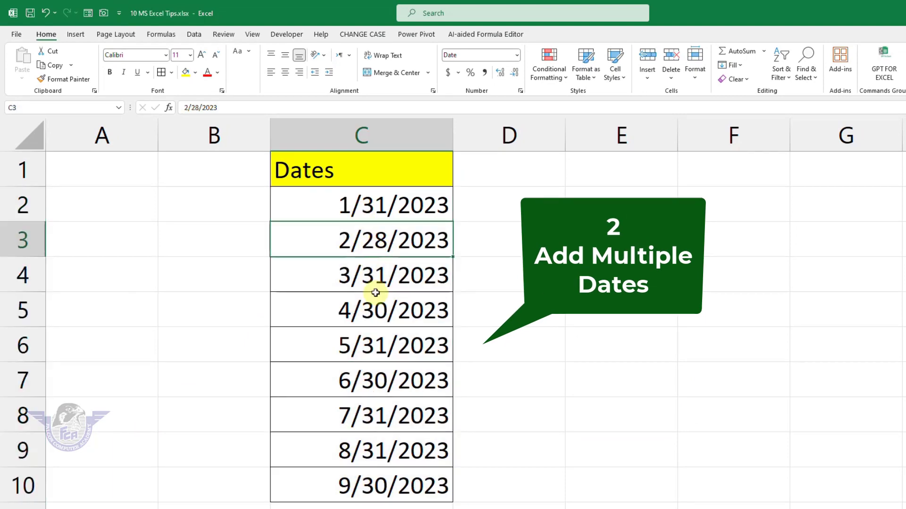
left_click_drag(375, 293, 370, 479)
key("Delete")
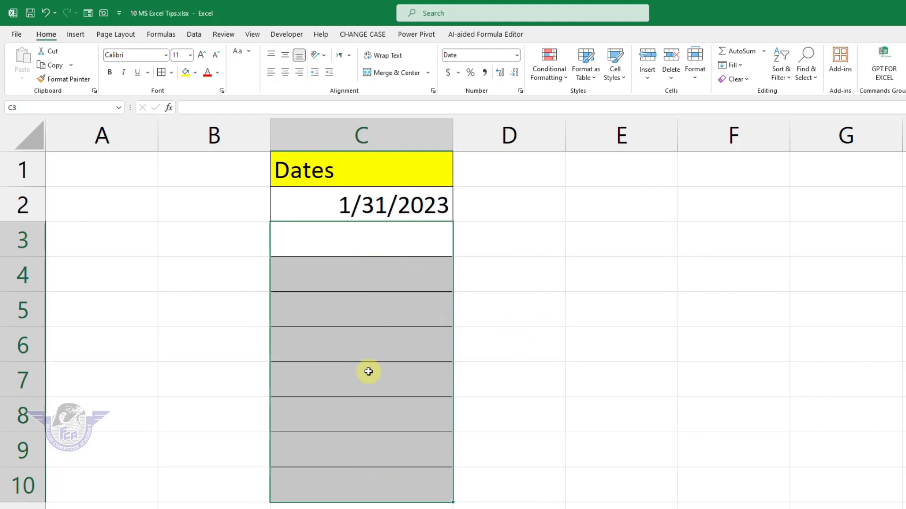
Autofill the date in C2 down through C10
left_click(382, 204)
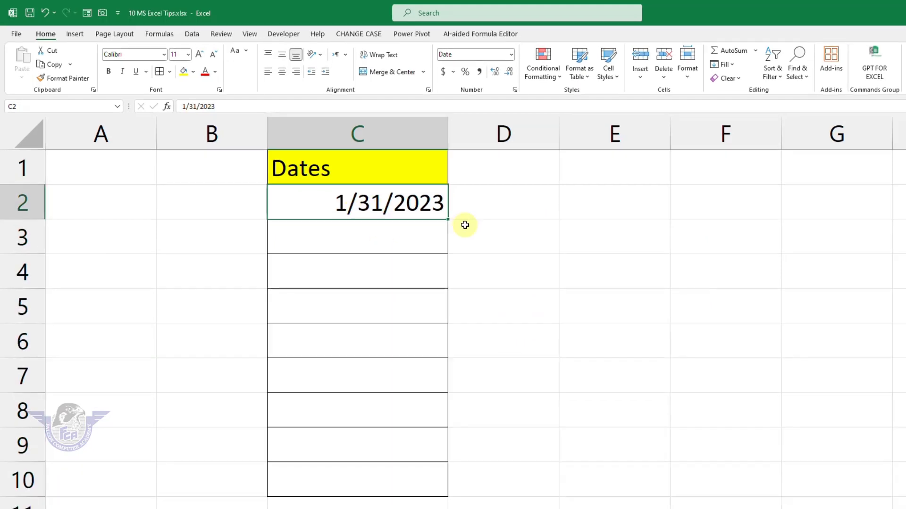
left_click_drag(452, 221, 453, 486)
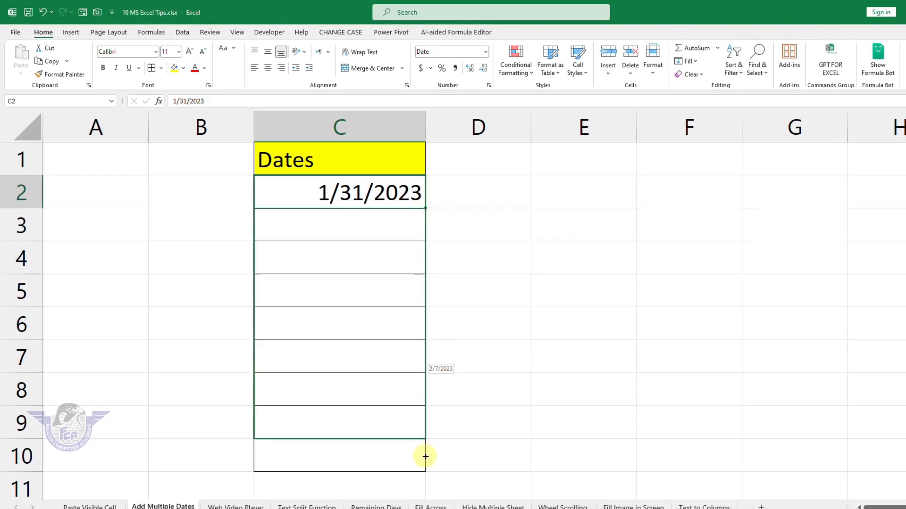
left_click_drag(425, 457, 425, 467)
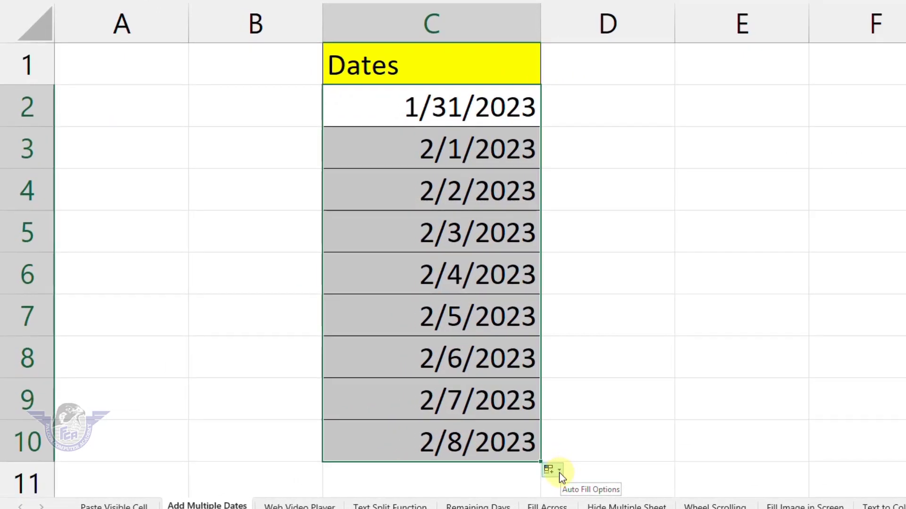
Apply the Fill Weekdays option to the autofilled dates, and replace it with Fill Months
left_click(559, 470)
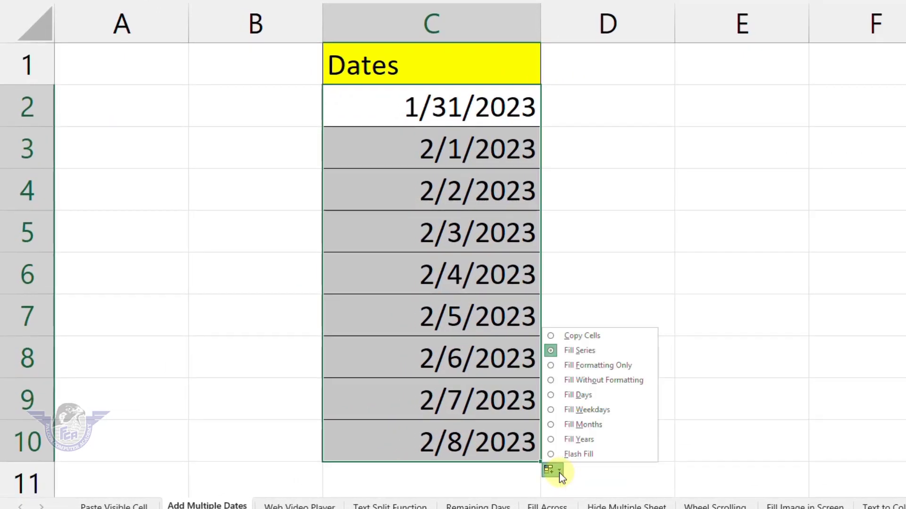
left_click(593, 411)
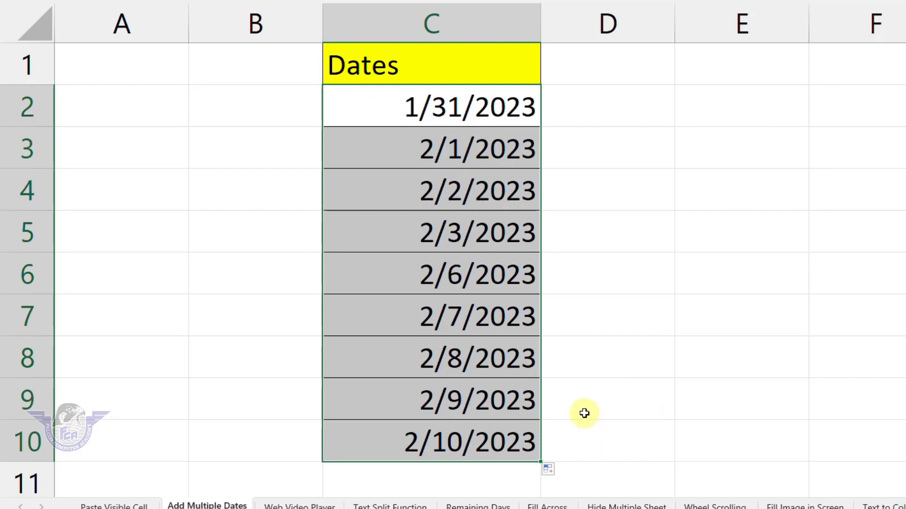
left_click(558, 472)
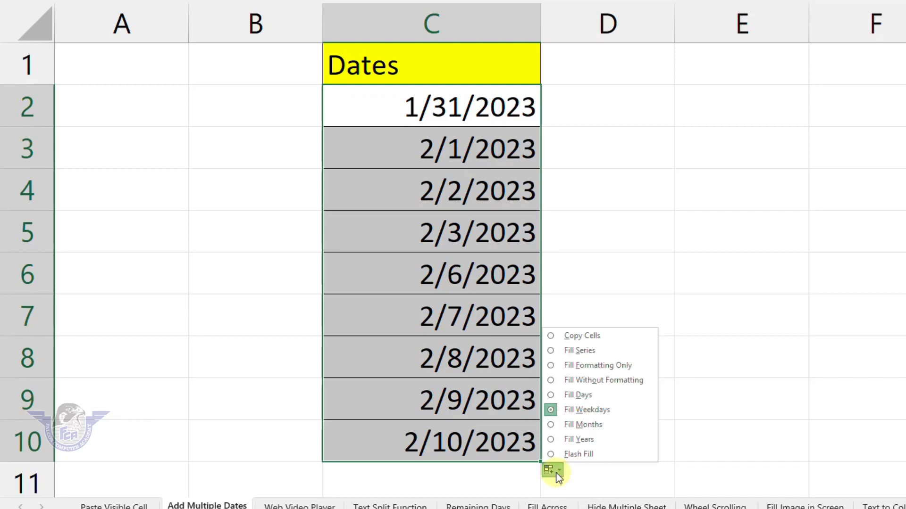
left_click(586, 425)
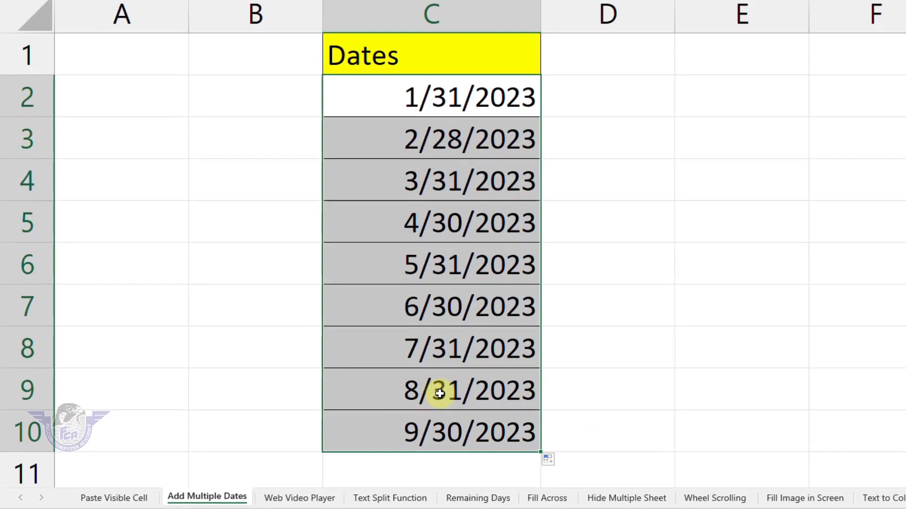
On the Web Video Player sheet, enter the label "MS PowerPoint" in cell H4
left_click(298, 497)
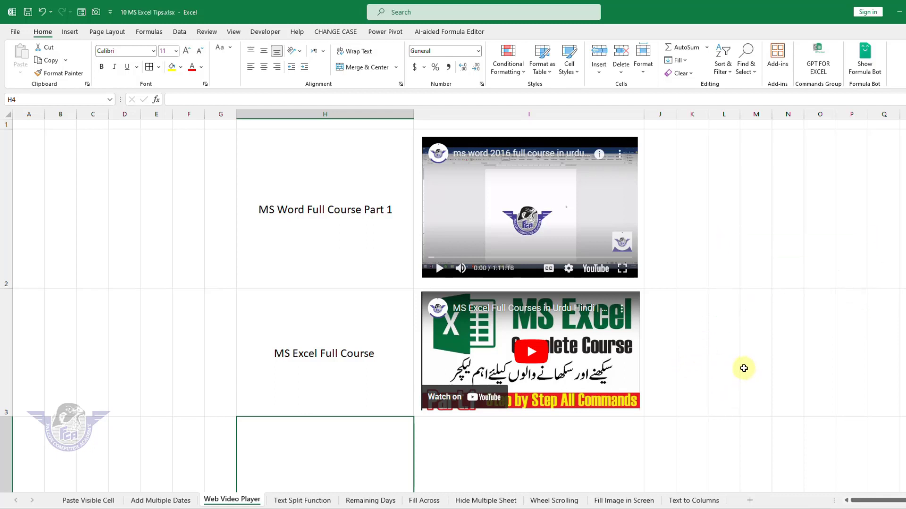
scroll(743, 369, "down", 1)
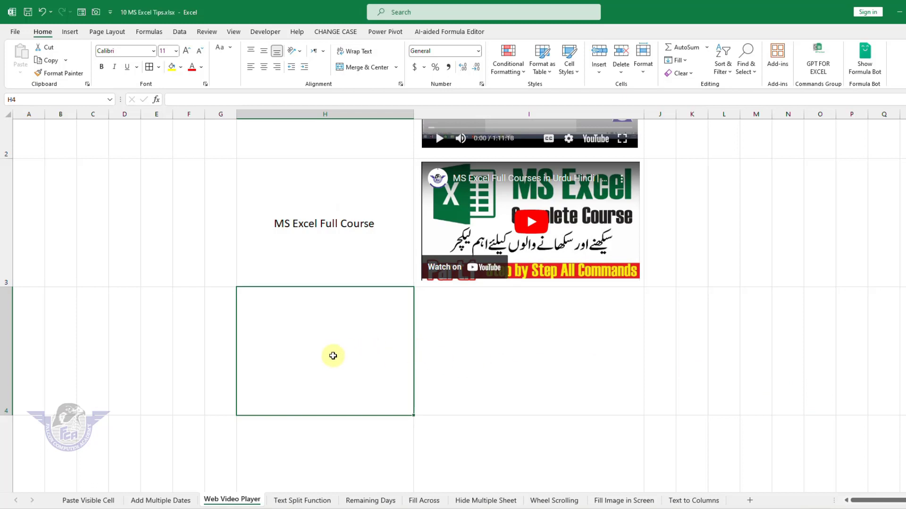
type("MS ")
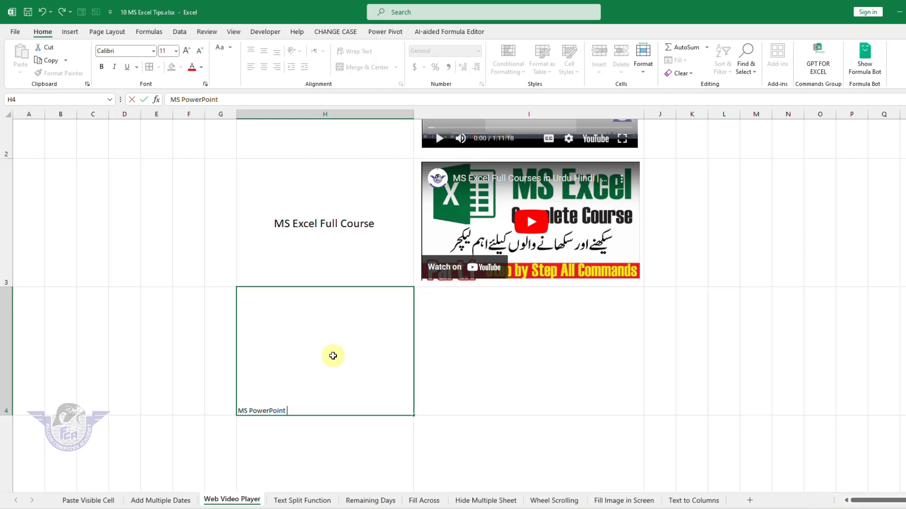
type("PowerPoint")
key("ctrl+Return")
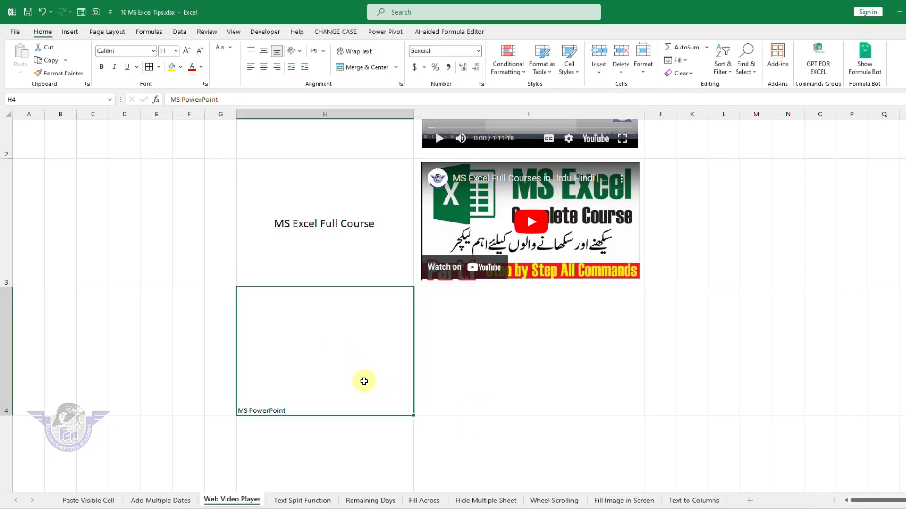
Copy the formatting of the "MS Excel Full Course" cell H3 to cell H4 with Format Painter
left_click(312, 220)
left_click(79, 76)
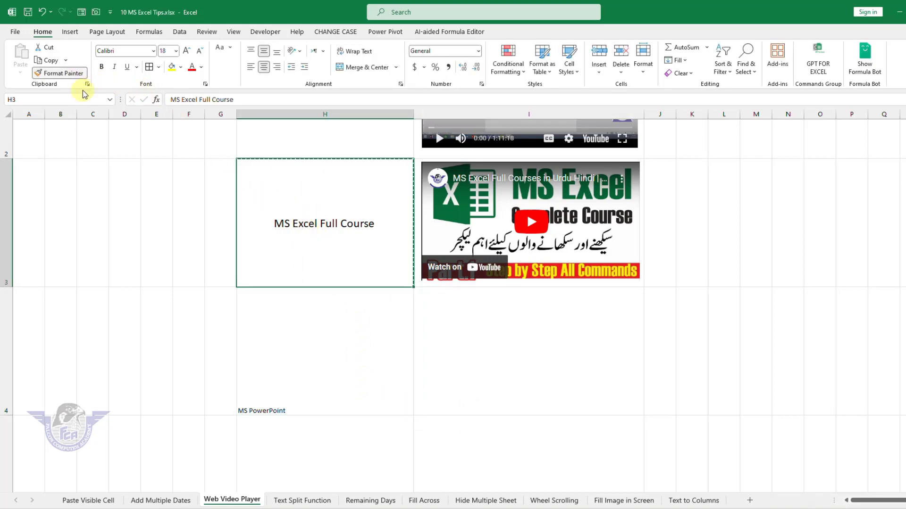
left_click(299, 338)
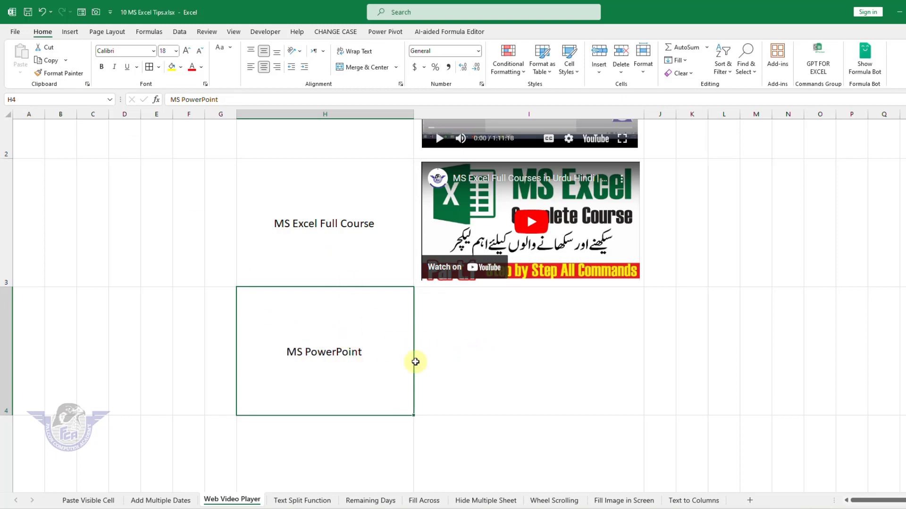
For cell I4, search the Office Add-ins store for "web video player" and add the Web Video Player add-in, accepting its licence terms
left_click(509, 365)
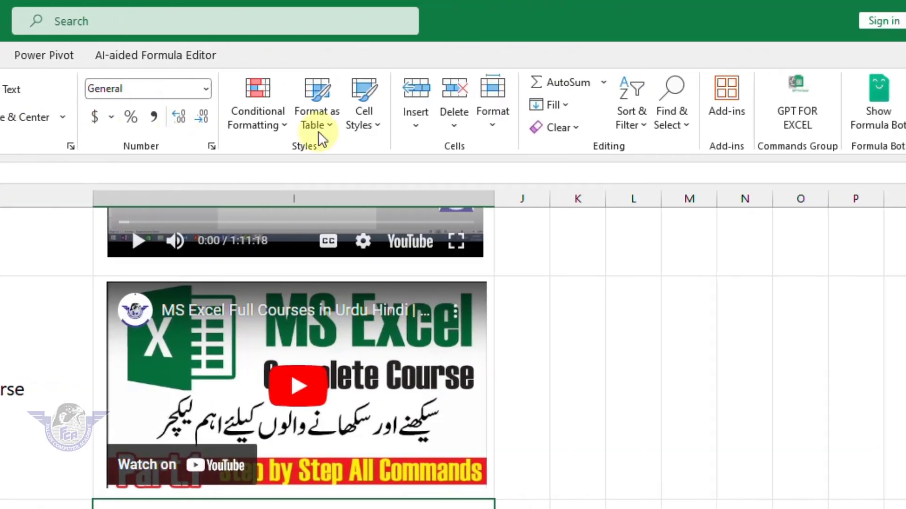
left_click(598, 106)
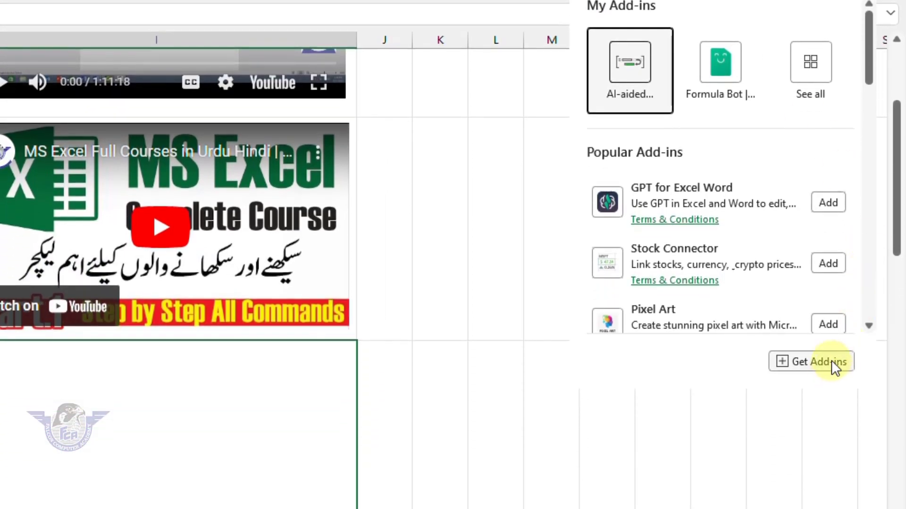
left_click(832, 360)
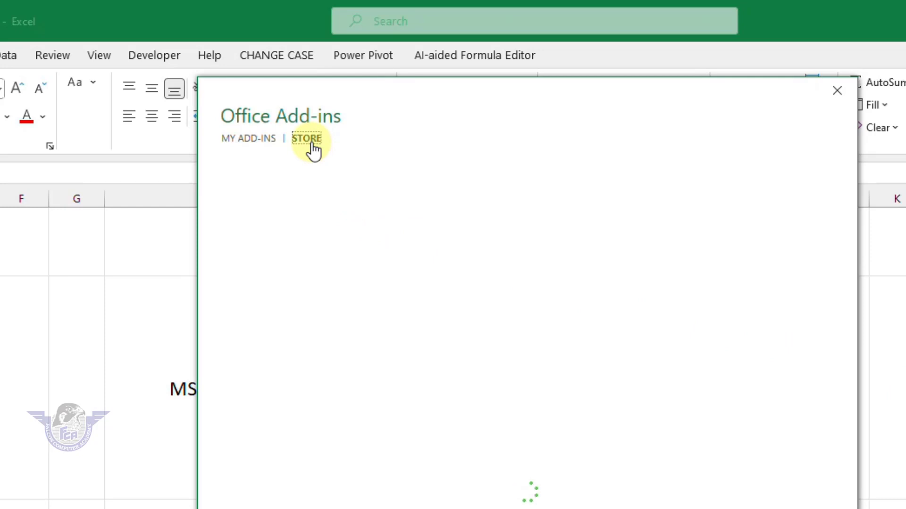
left_click(310, 211)
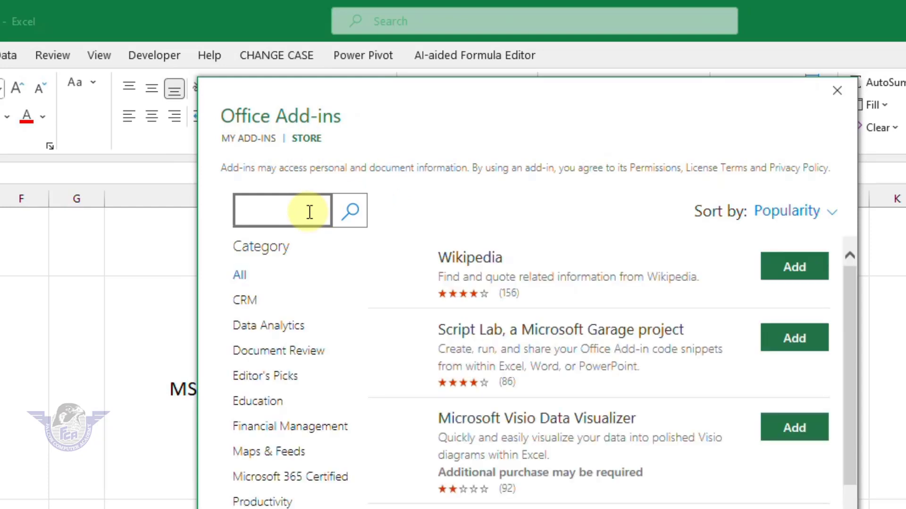
type("web video player")
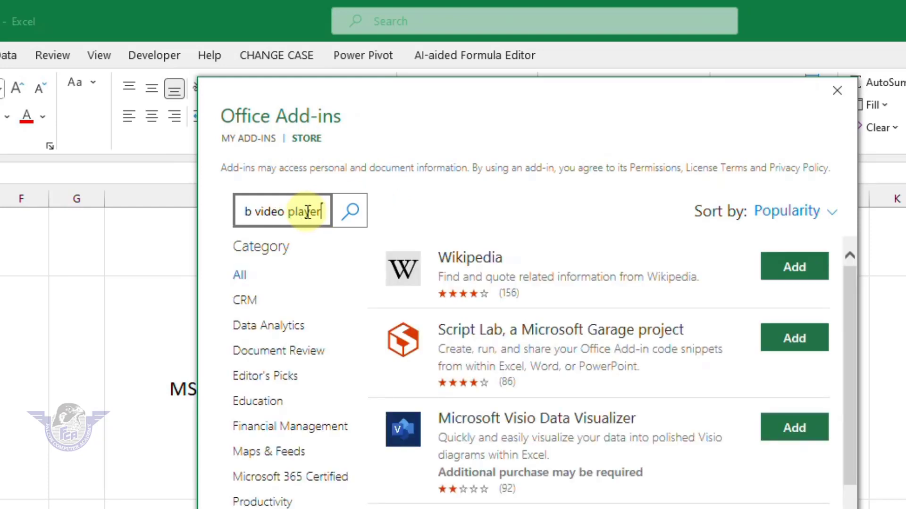
key("Return")
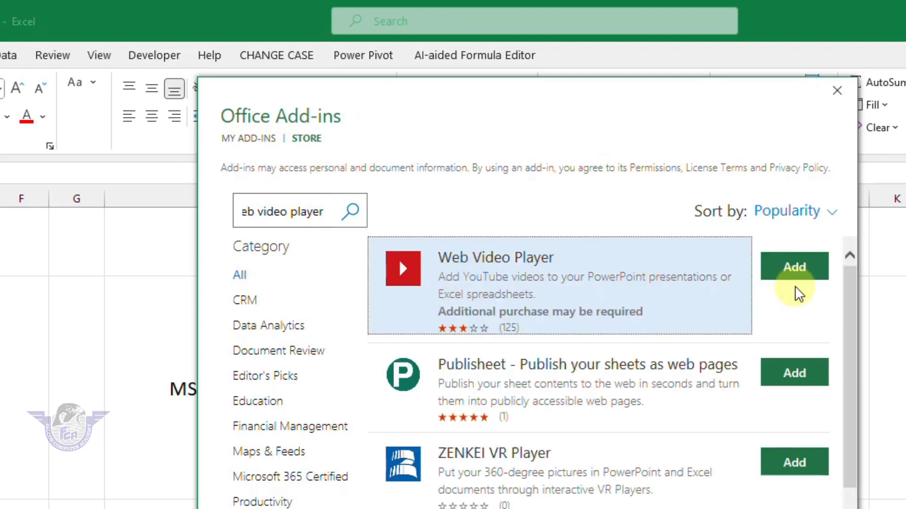
left_click(803, 274)
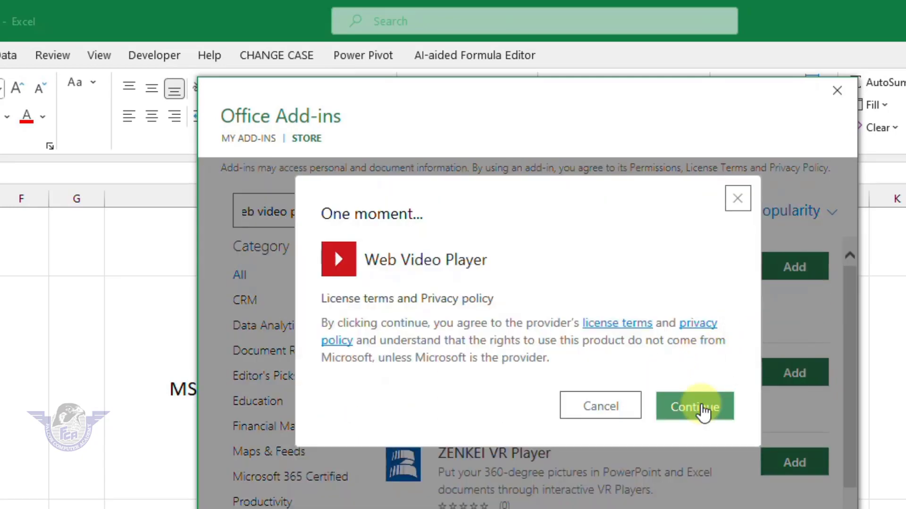
left_click(701, 411)
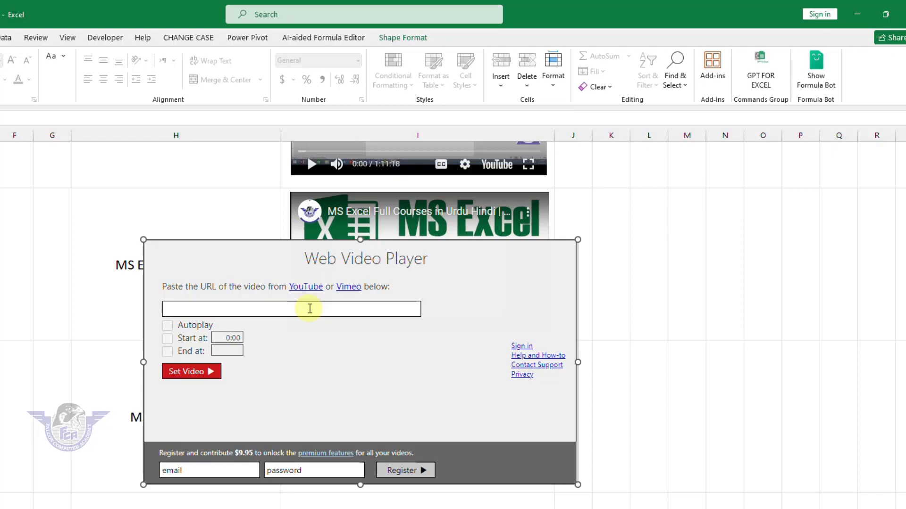
Switch to YouTube in the browser and copy the link address of the "Advance Animation Techniques in PowerPoint" video
key("alt+Tab")
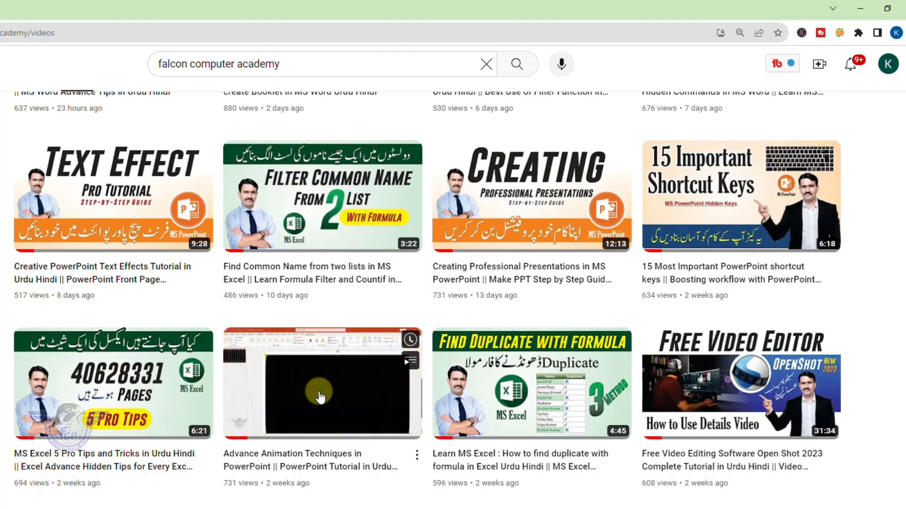
right_click(281, 390)
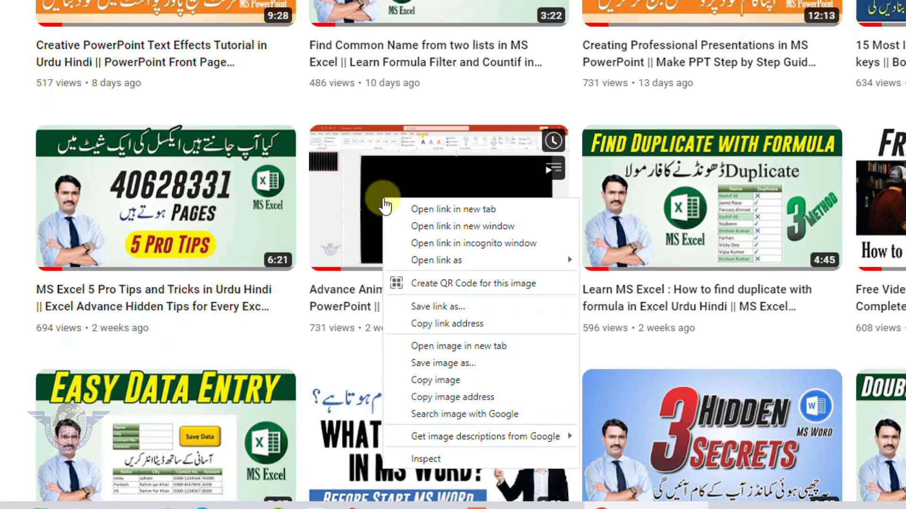
left_click(440, 325)
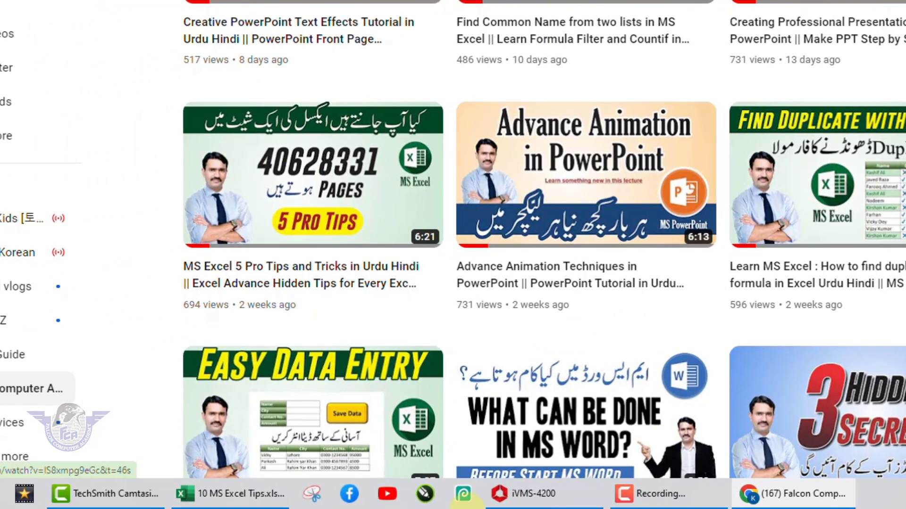
Switch back to Excel, paste the copied URL into the Web Video Player object and set the video
left_click(146, 503)
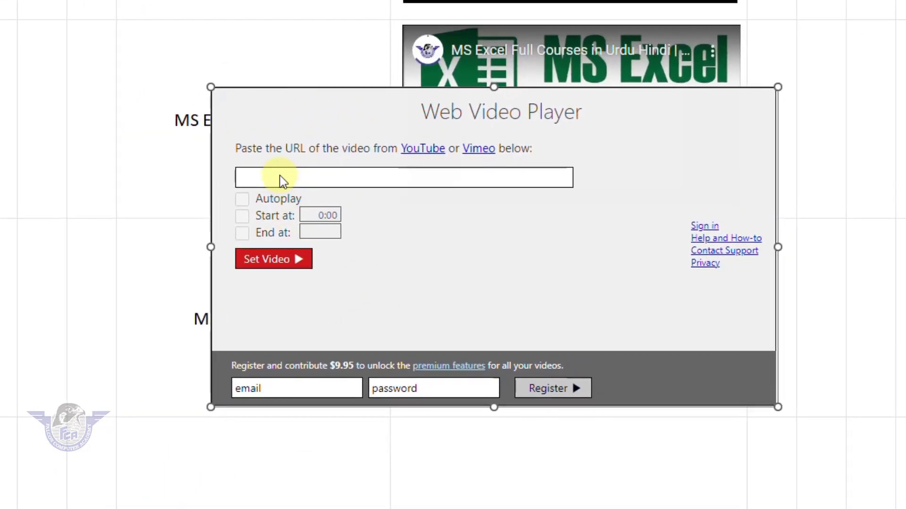
left_click(285, 172)
right_click(284, 171)
left_click(322, 298)
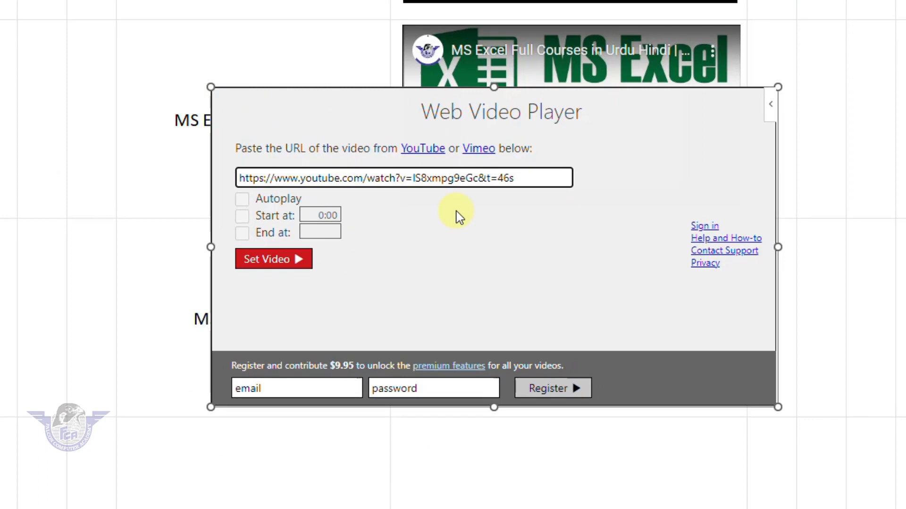
left_click(278, 267)
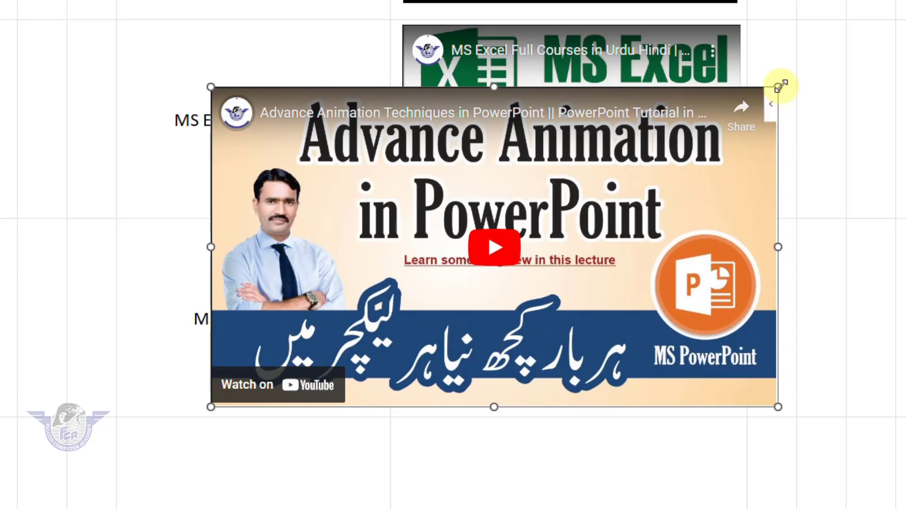
Shrink the PowerPoint video object, move it into cell I4 beside "MS PowerPoint", and stretch it to the row's height
left_click_drag(780, 86, 507, 262)
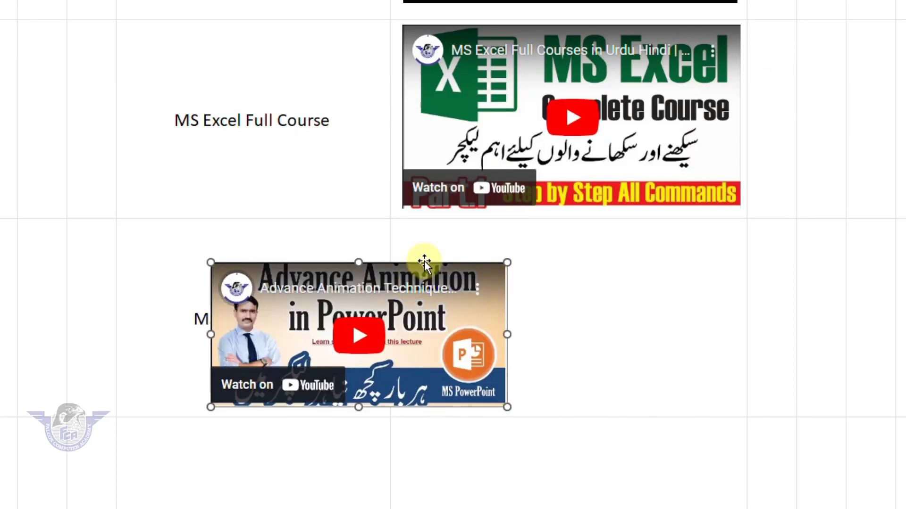
left_click_drag(429, 259, 628, 216)
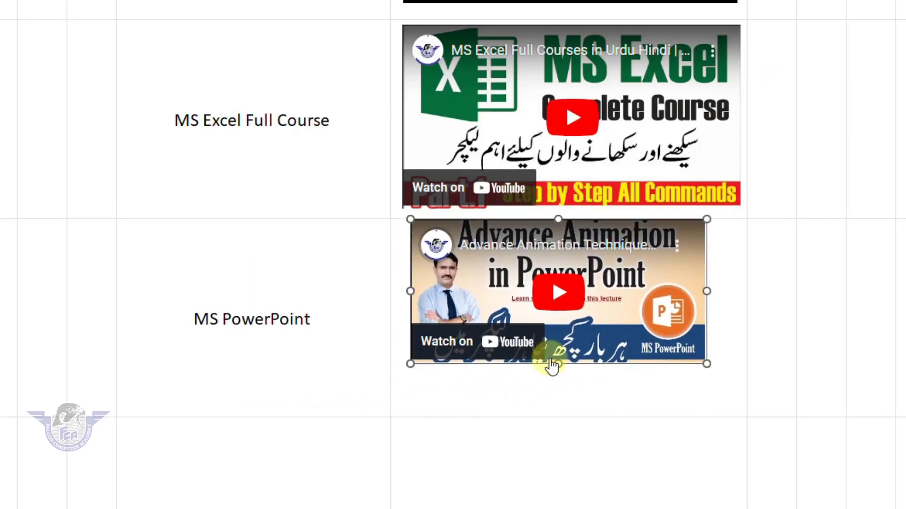
left_click_drag(558, 366, 554, 405)
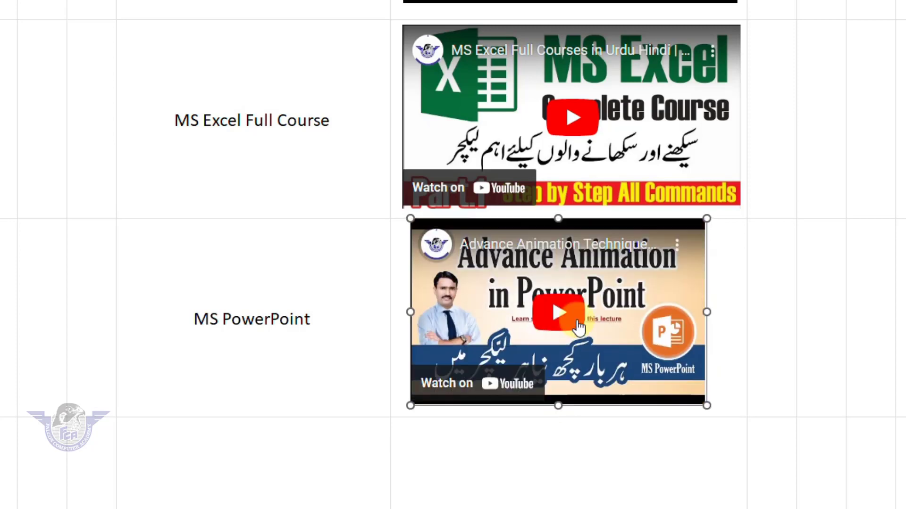
Play the embedded PowerPoint video for a moment, pause it, and deselect the video object
left_click(576, 322)
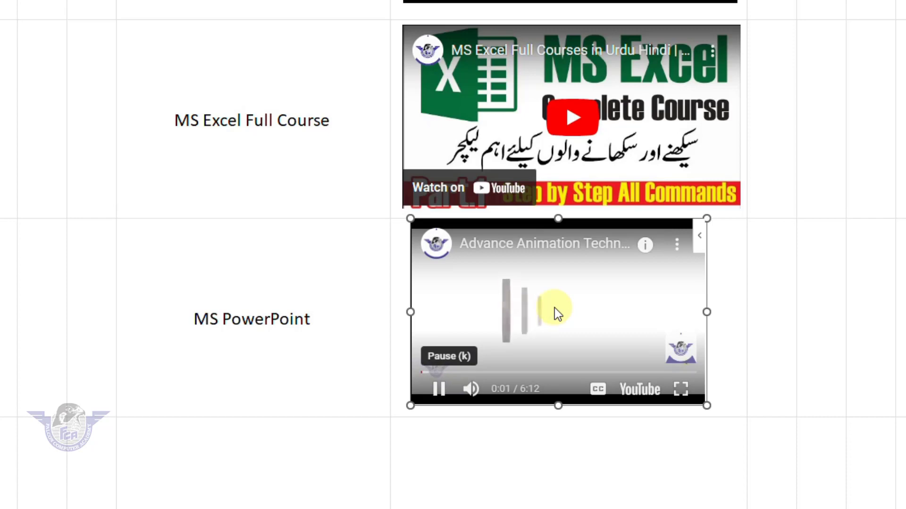
left_click(544, 331)
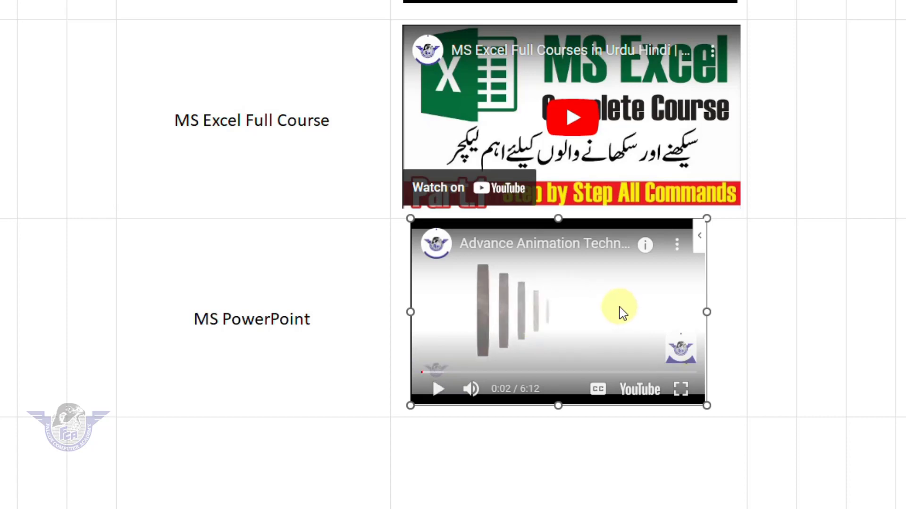
left_click(546, 480)
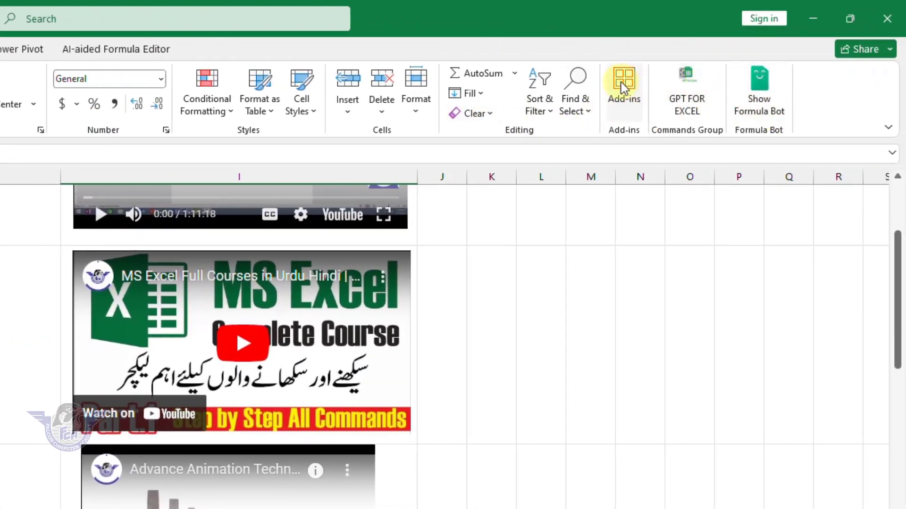
Look up the Web Video Player add-in among the installed add-ins in the Office Add-ins dialog
left_click(624, 87)
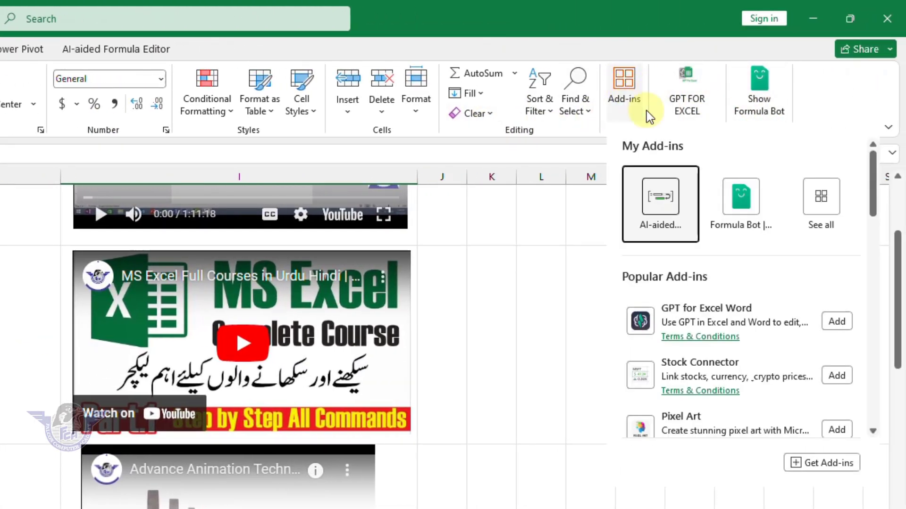
left_click(831, 466)
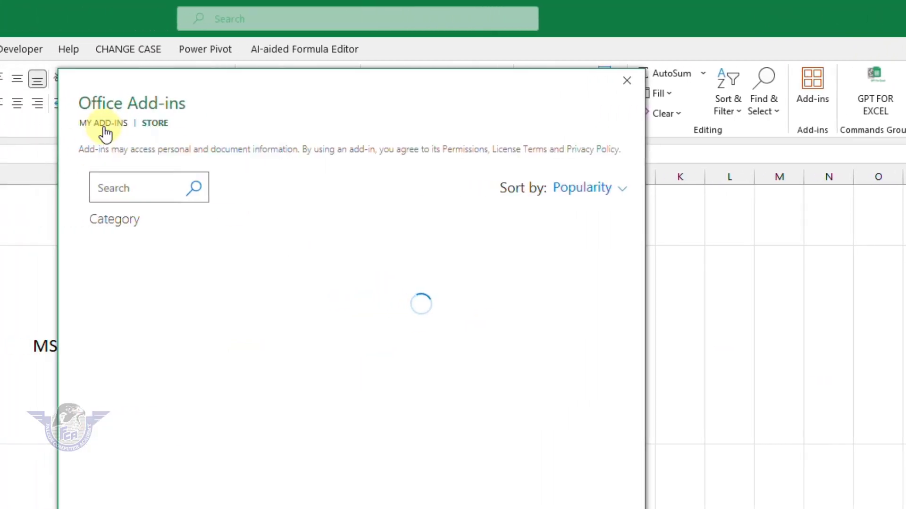
left_click(104, 128)
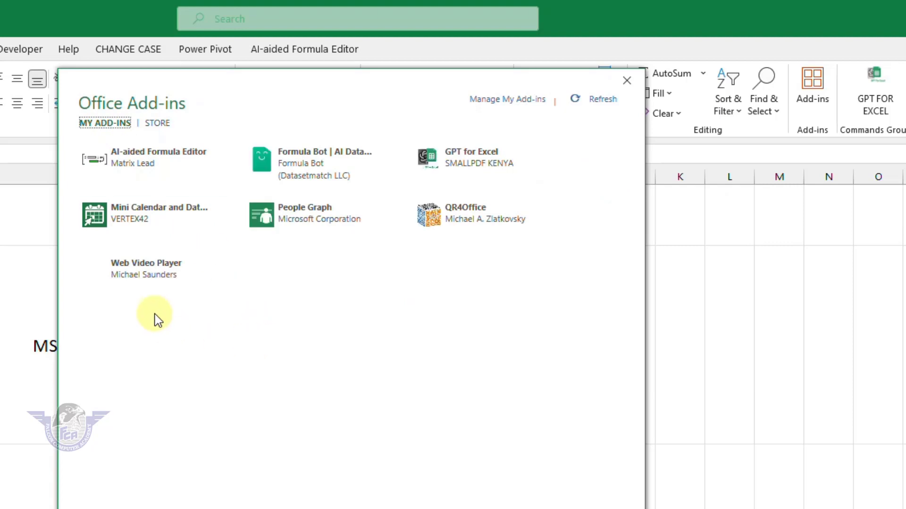
left_click(124, 291)
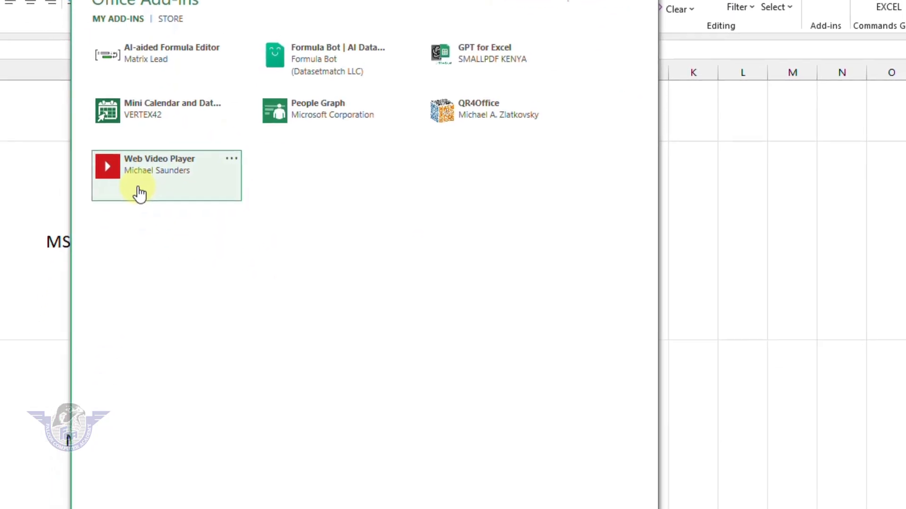
left_click(546, 508)
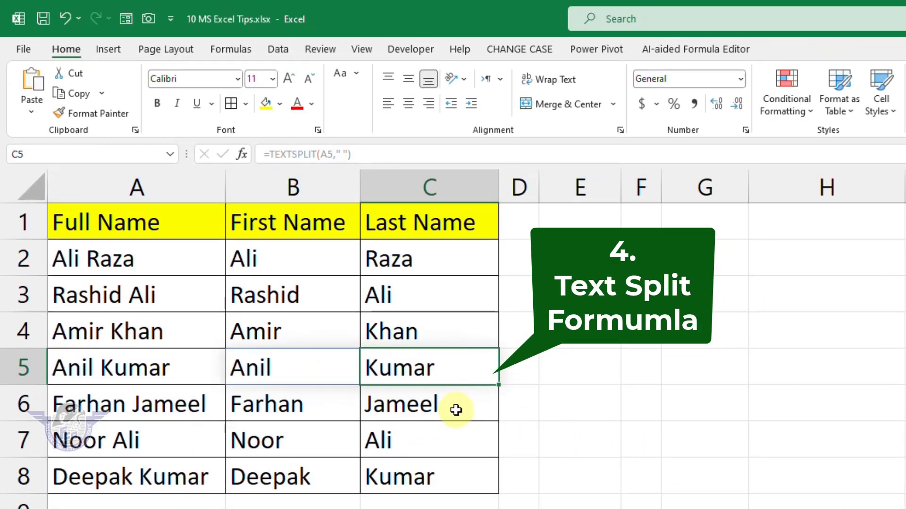
On the Text Split Function sheet, clear the First Name and Last Name entries in B2:C8
left_click(456, 410)
left_click_drag(293, 259, 403, 475)
key("Delete")
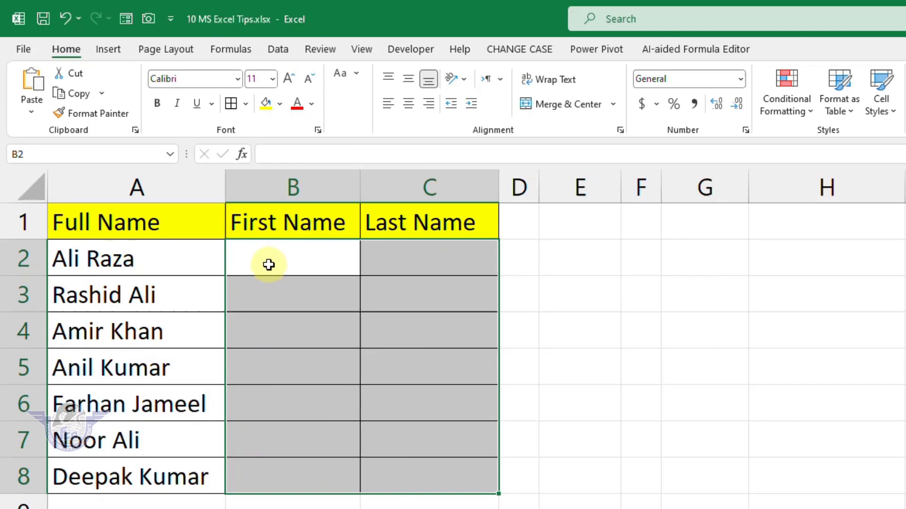
Enter the formula =TEXTSPLIT(A2," ") in cell B2 to split the full name into first and last name
left_click(286, 259)
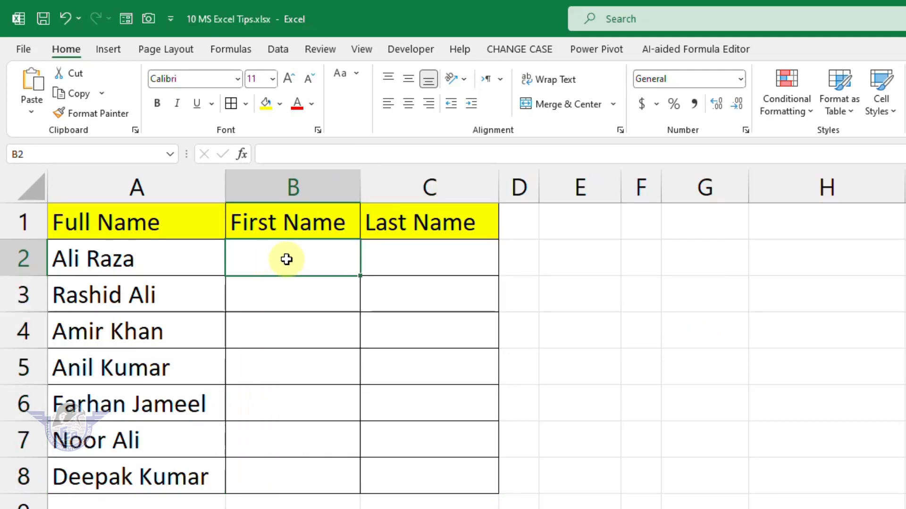
type("=")
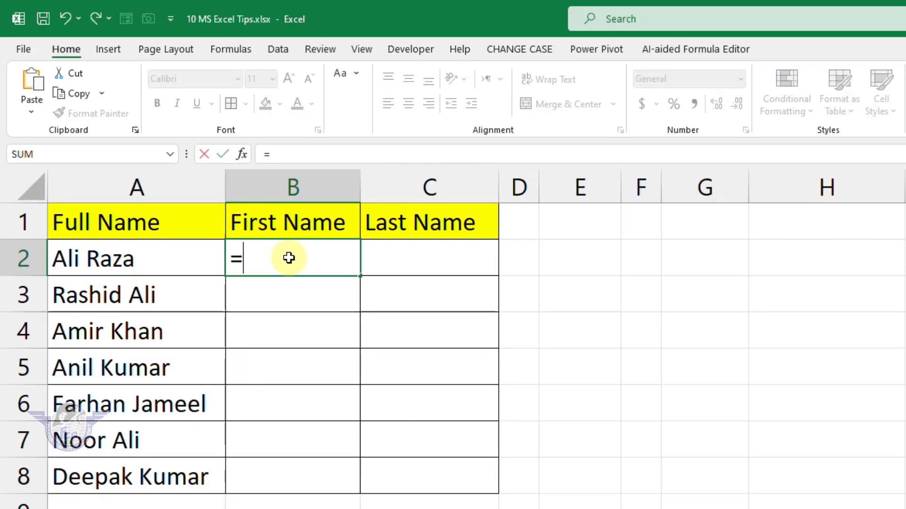
type("textspl")
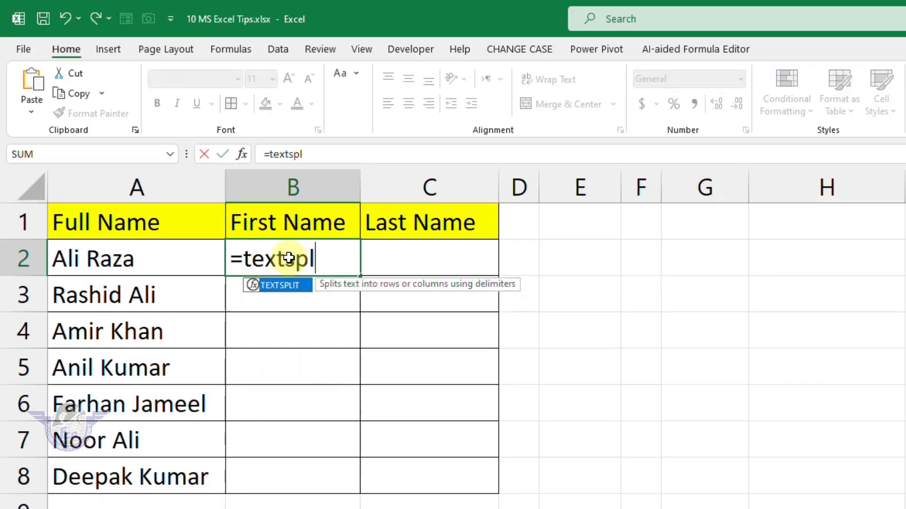
key("Tab")
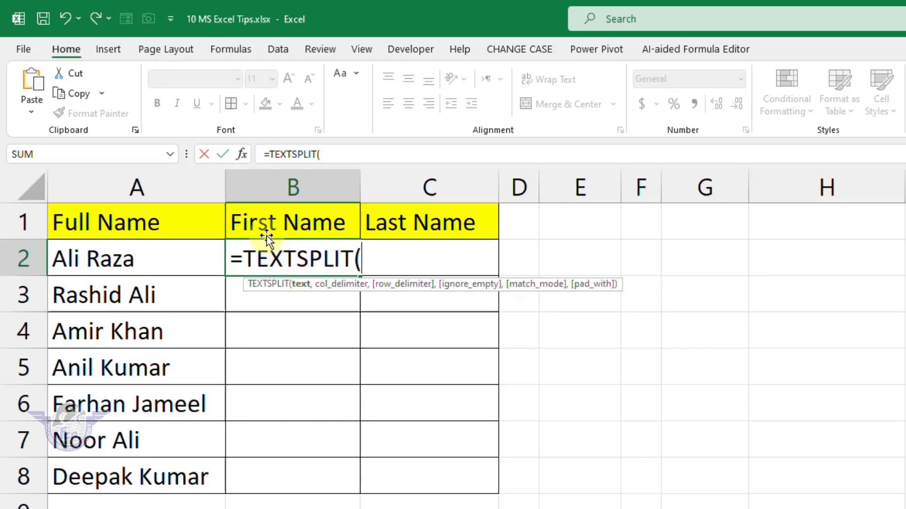
left_click(162, 267)
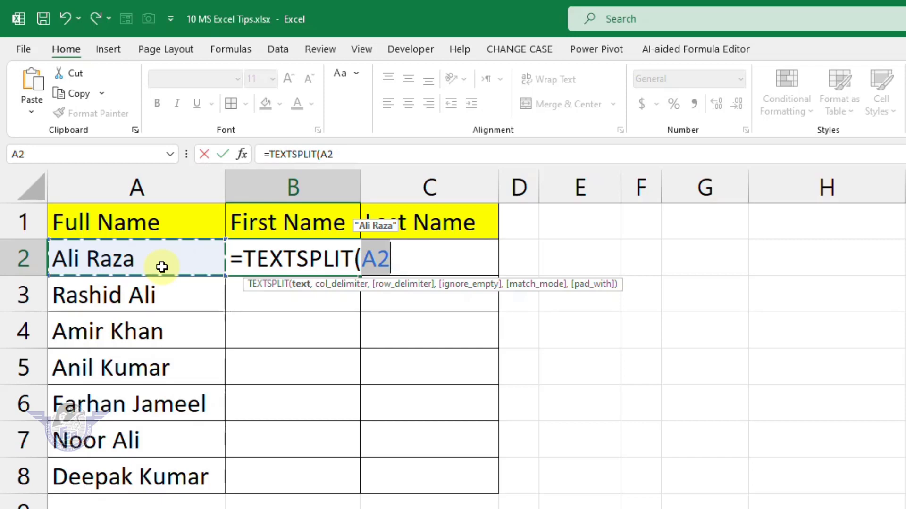
type(",")
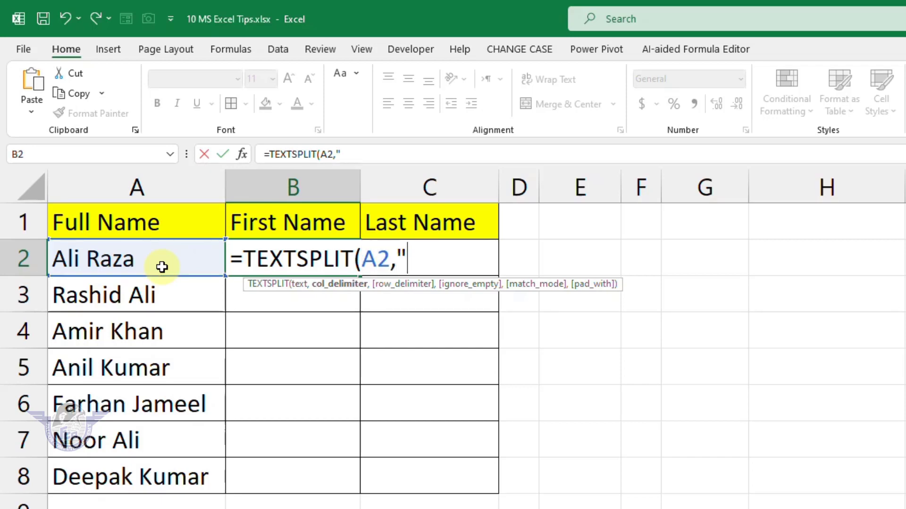
type("\" \")")
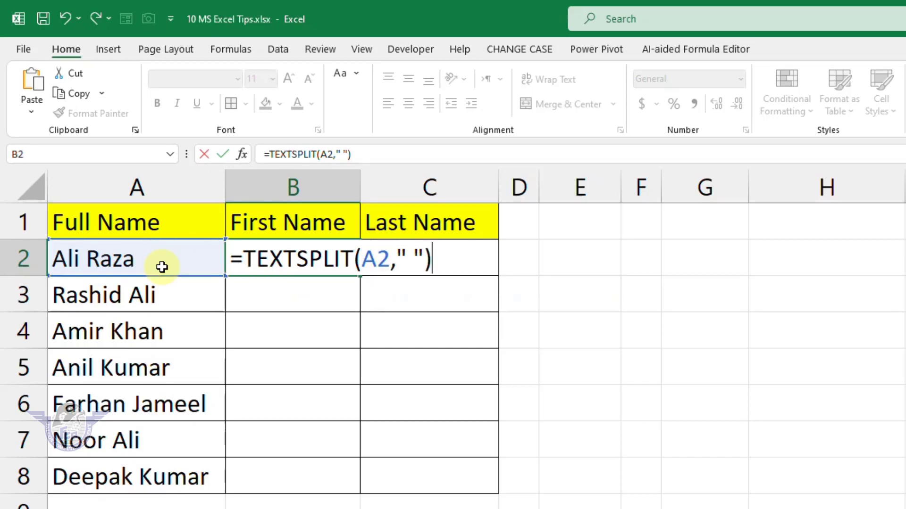
key("Return")
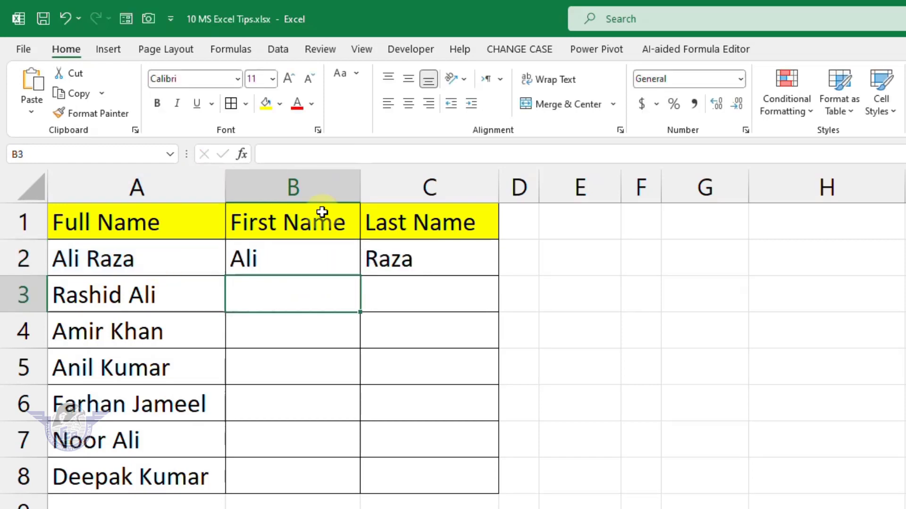
Fill the TEXTSPLIT formula from B2 down to B8 to split the remaining full names
left_click(334, 271)
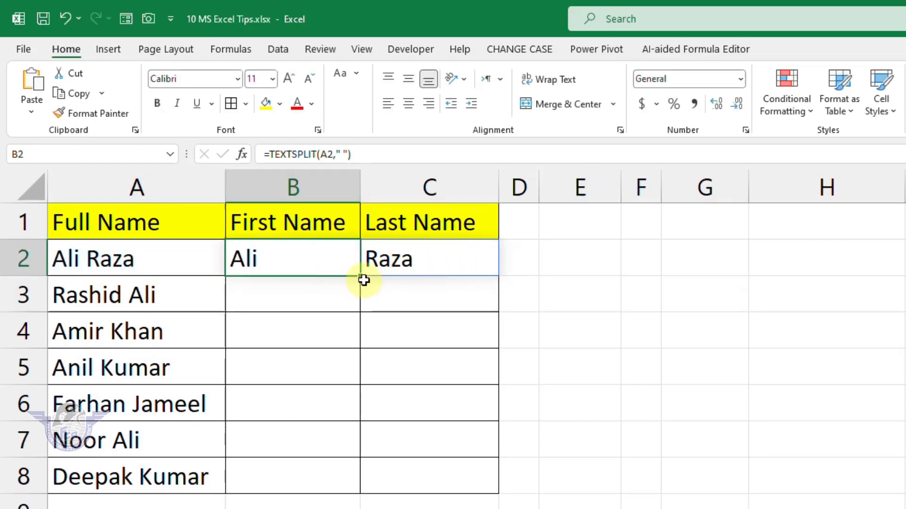
left_click_drag(361, 279, 358, 490)
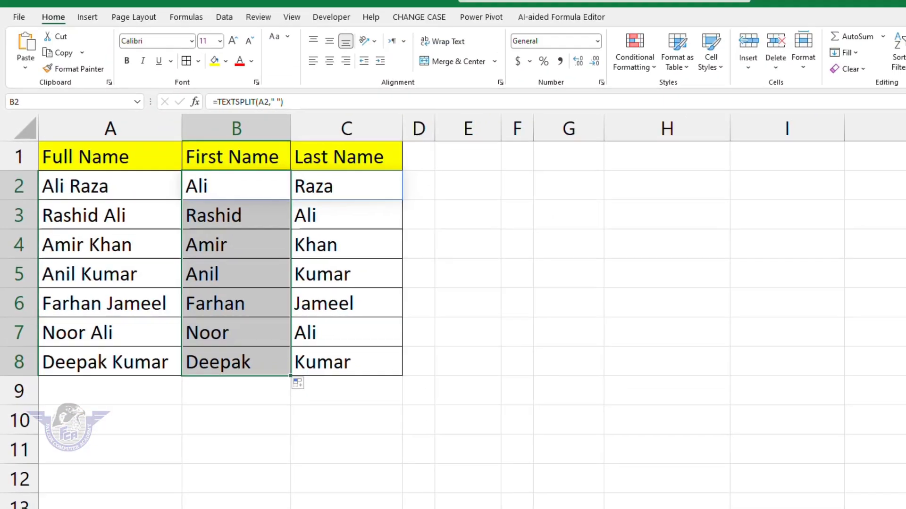
On the Remaining Days sheet, clear the Reaming Days values in E13:E21
left_click(573, 493)
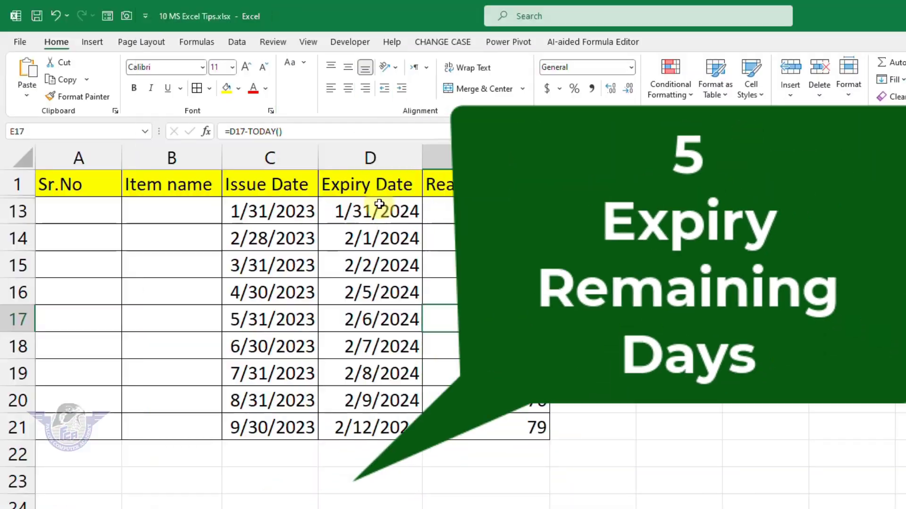
left_click(370, 209)
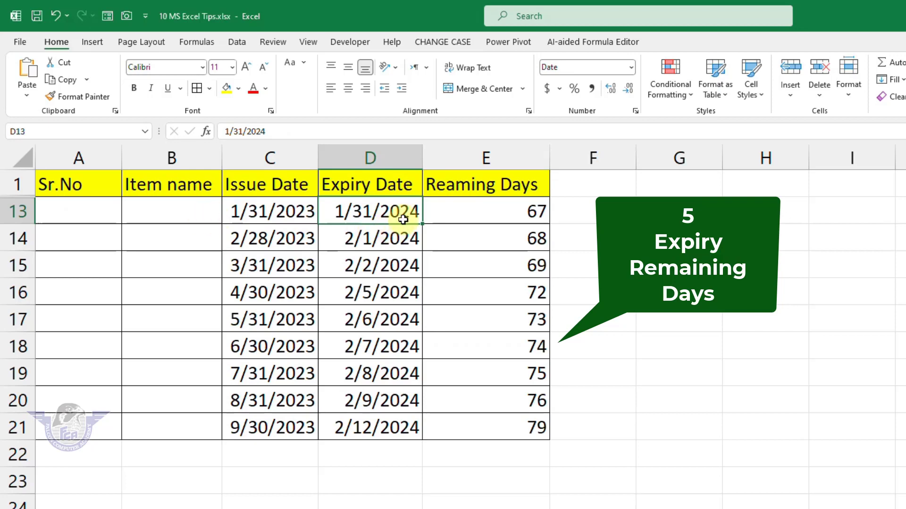
left_click(296, 206)
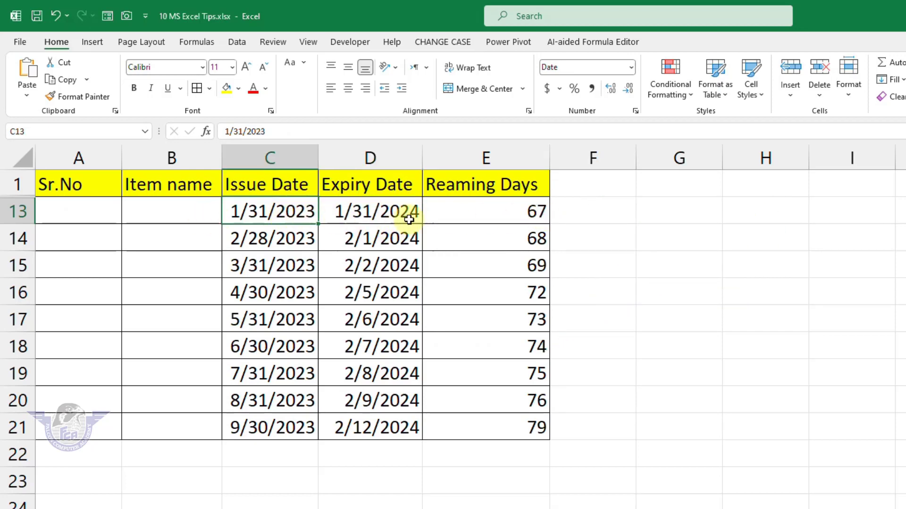
left_click(383, 214)
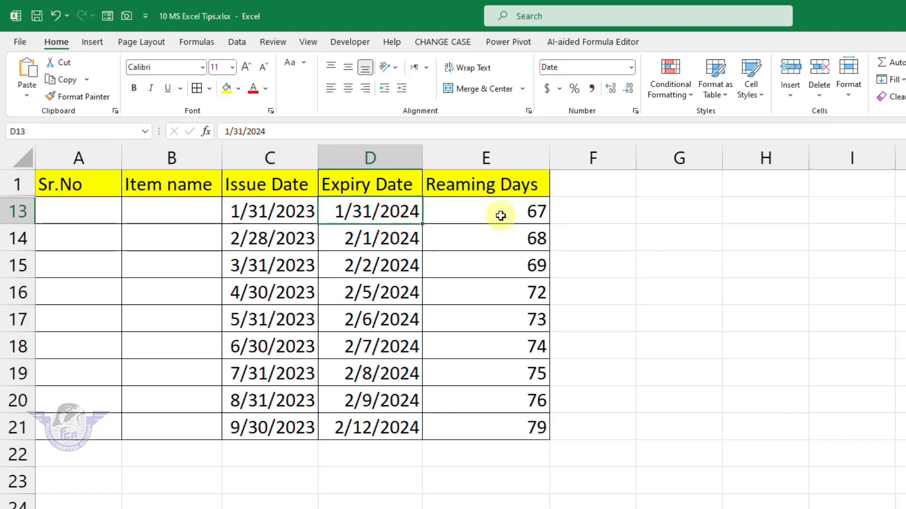
left_click_drag(501, 215, 499, 422)
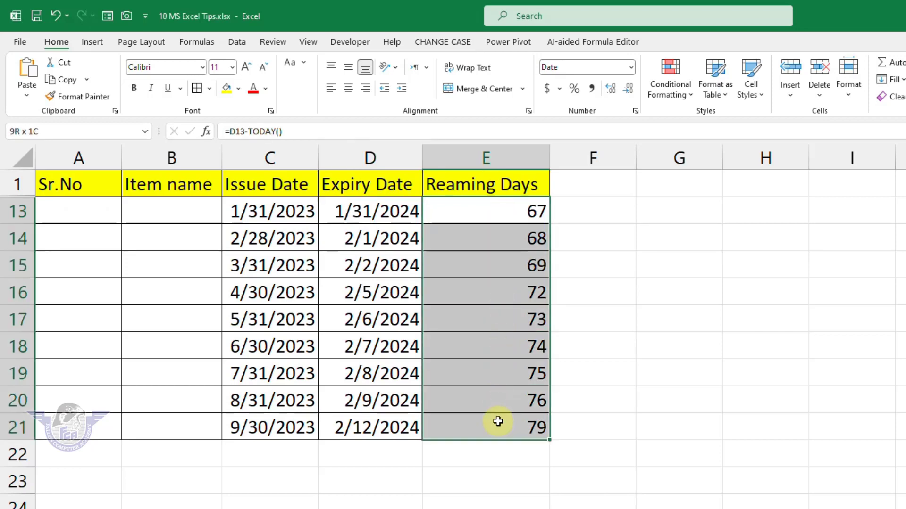
key("Delete")
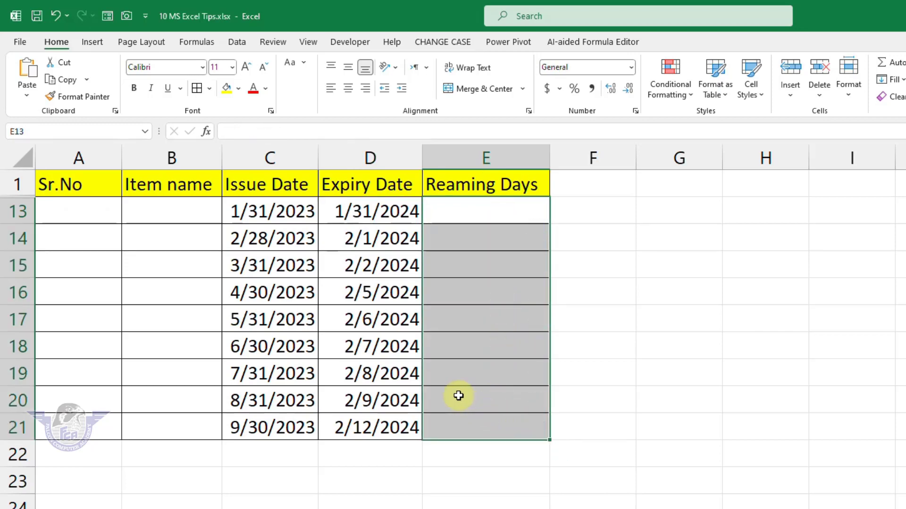
Enter the formula =D13-TODAY() in cell E13 to calculate the days left until expiry
left_click(506, 208)
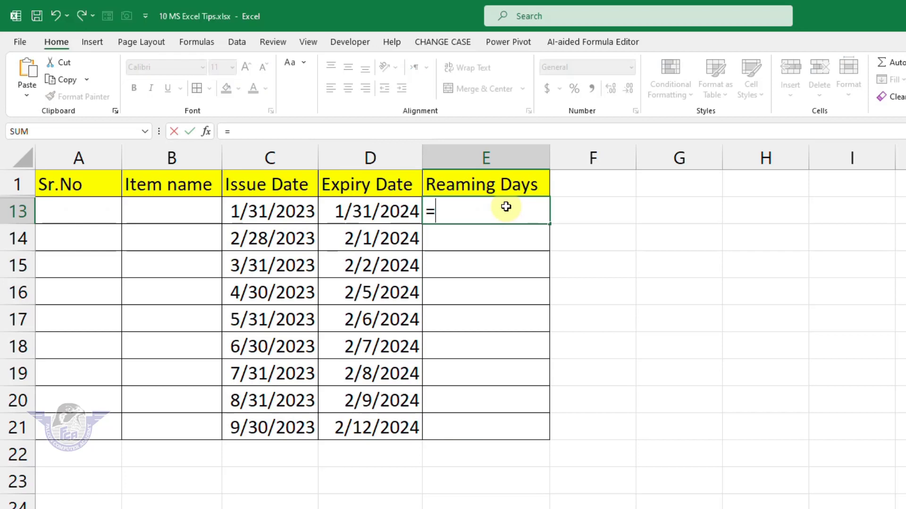
left_click(396, 217)
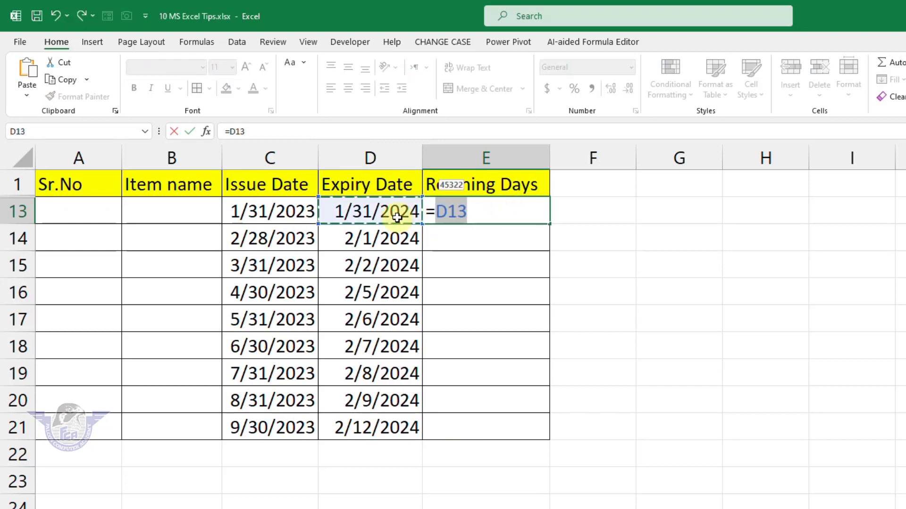
type("-")
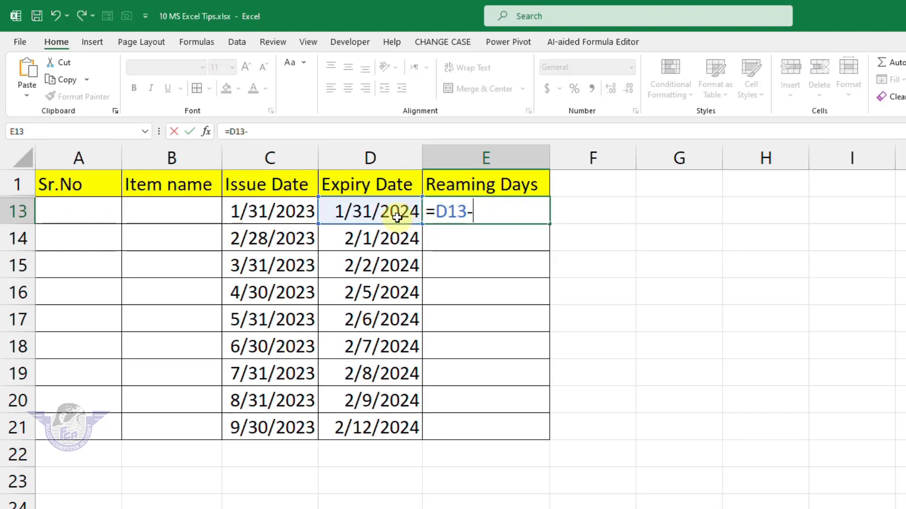
type("tod")
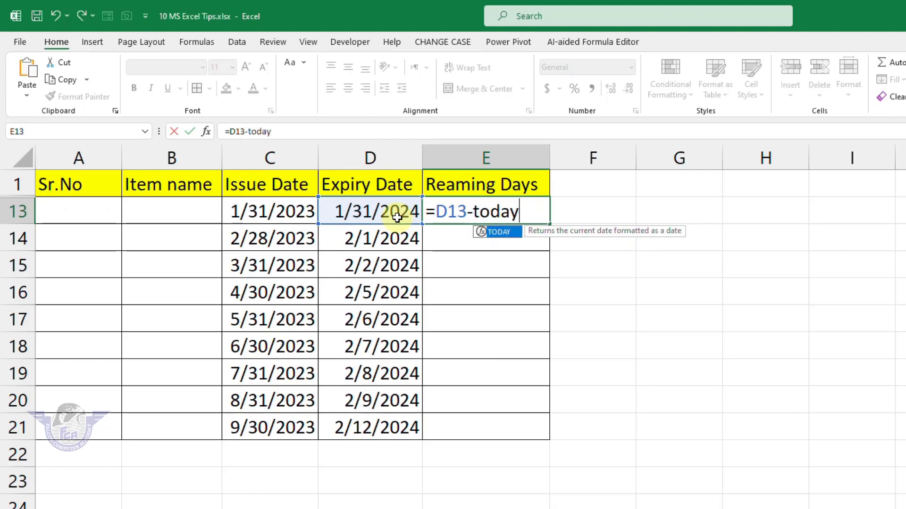
type("ay ")
type(")")
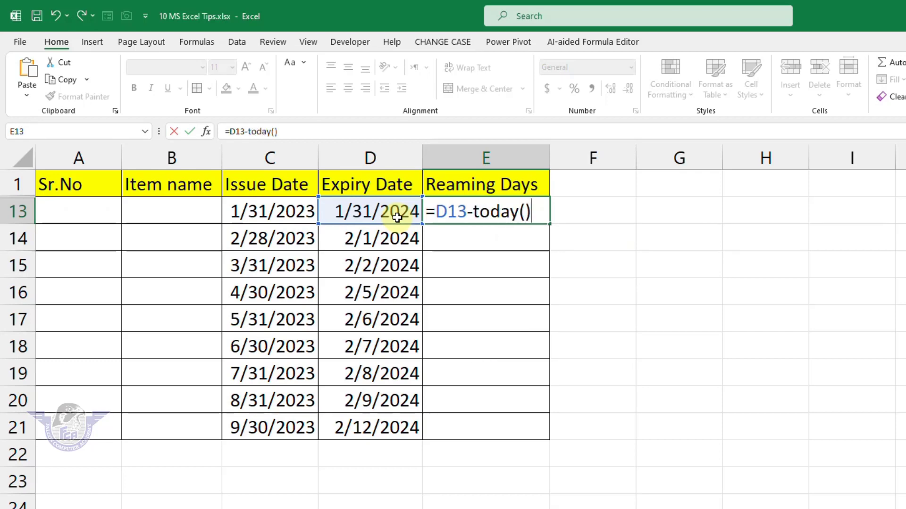
key("Return")
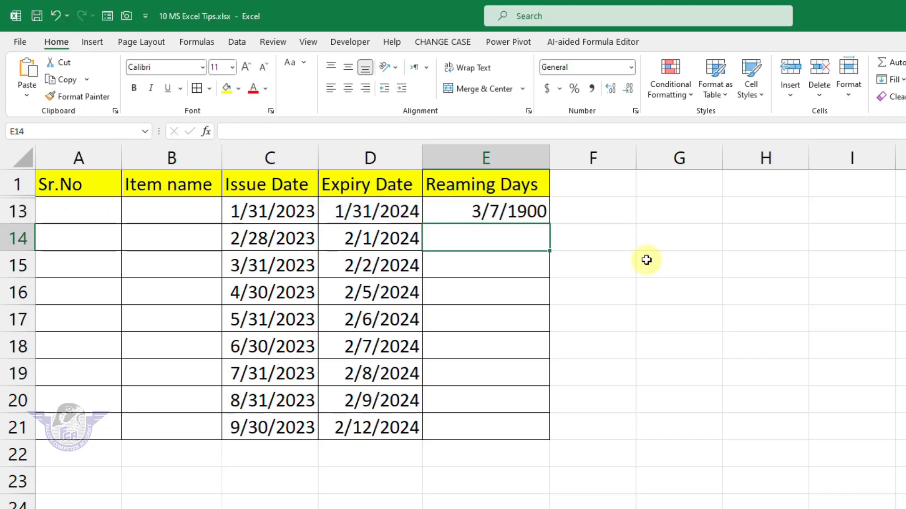
Format cell E13 as General and fill its formula down to E21
left_click(518, 214)
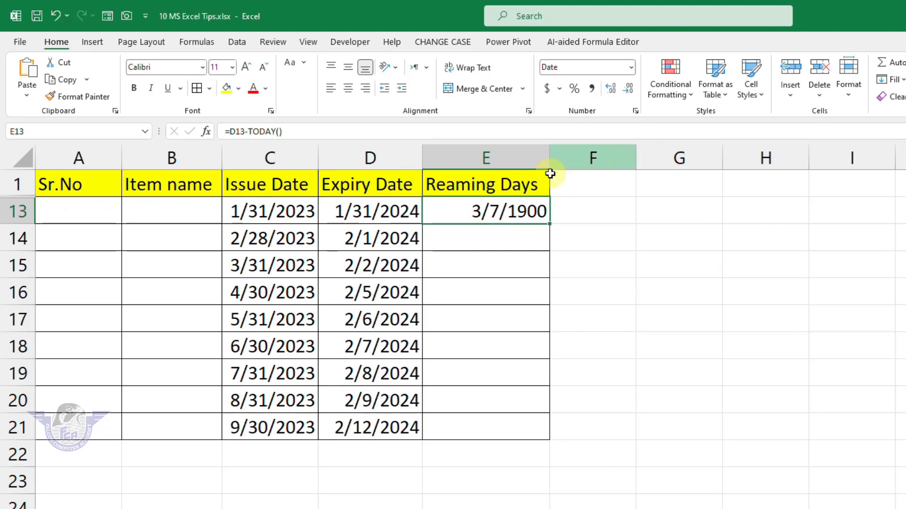
left_click(632, 70)
left_click(610, 95)
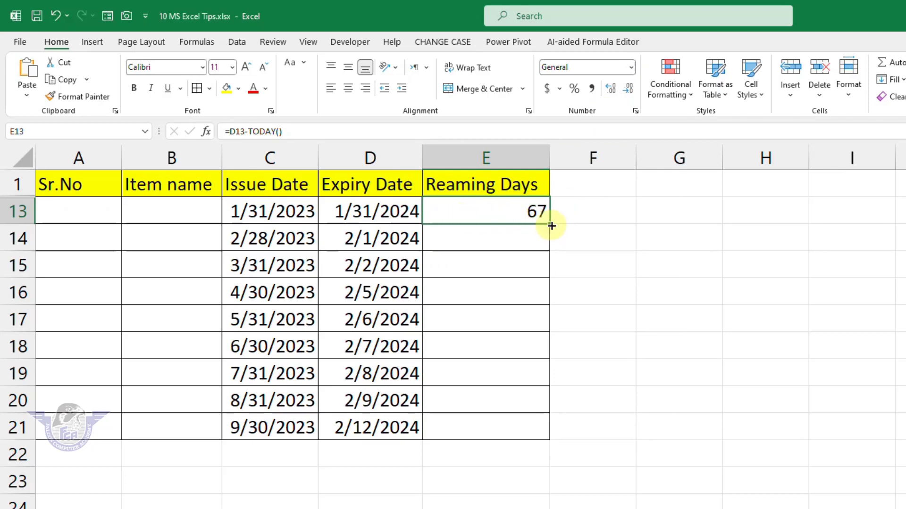
left_click_drag(550, 225, 554, 428)
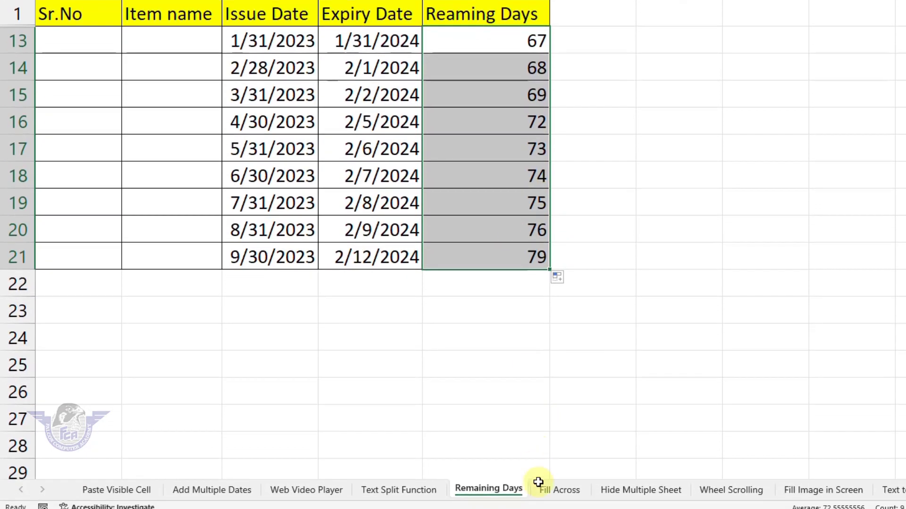
On the Fill Across sheet, select the weekday headers and add three new blank worksheets after that sheet
left_click(556, 492)
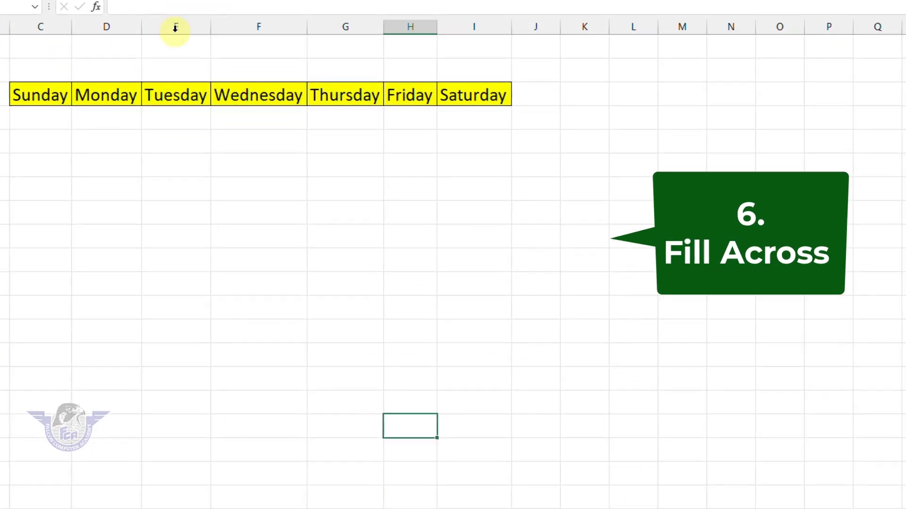
left_click_drag(9, 50, 434, 50)
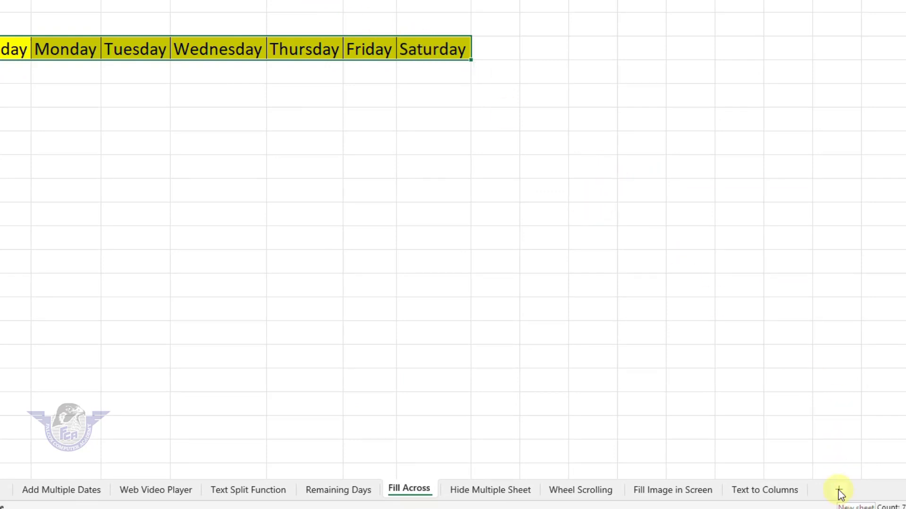
left_click(840, 493)
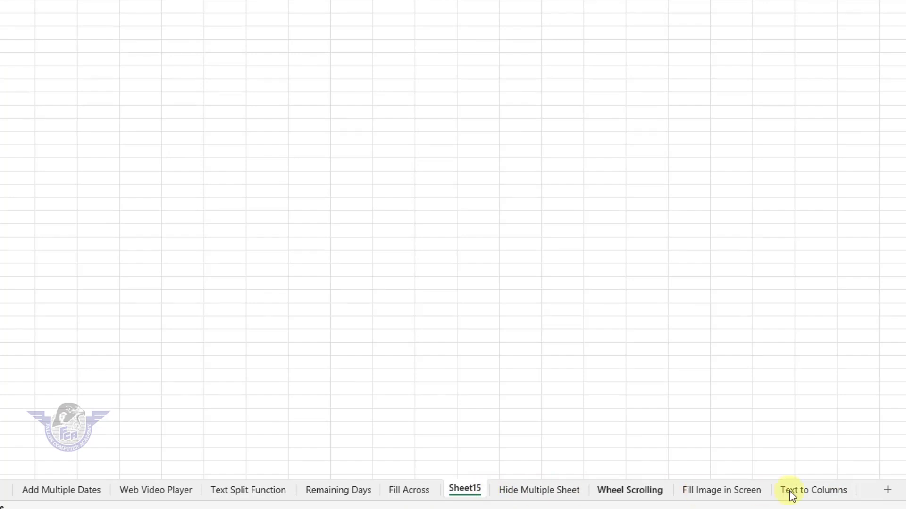
left_click(893, 495)
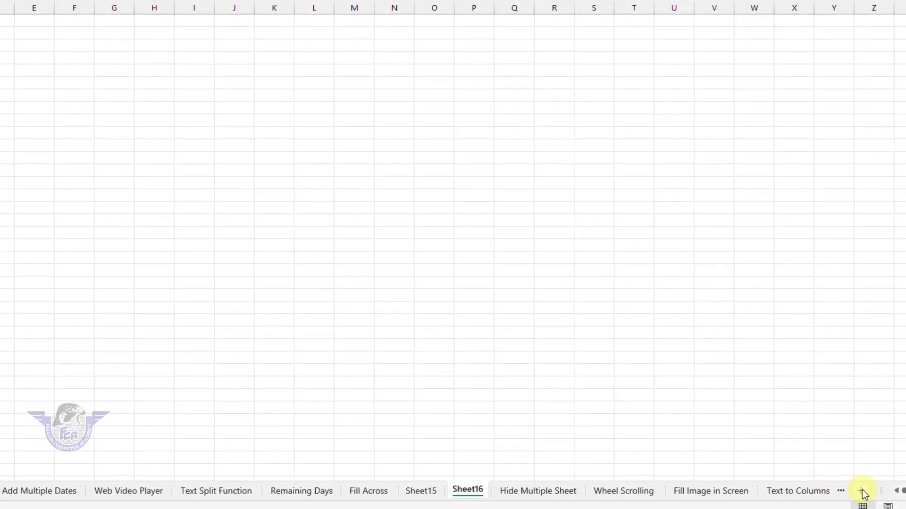
left_click(862, 493)
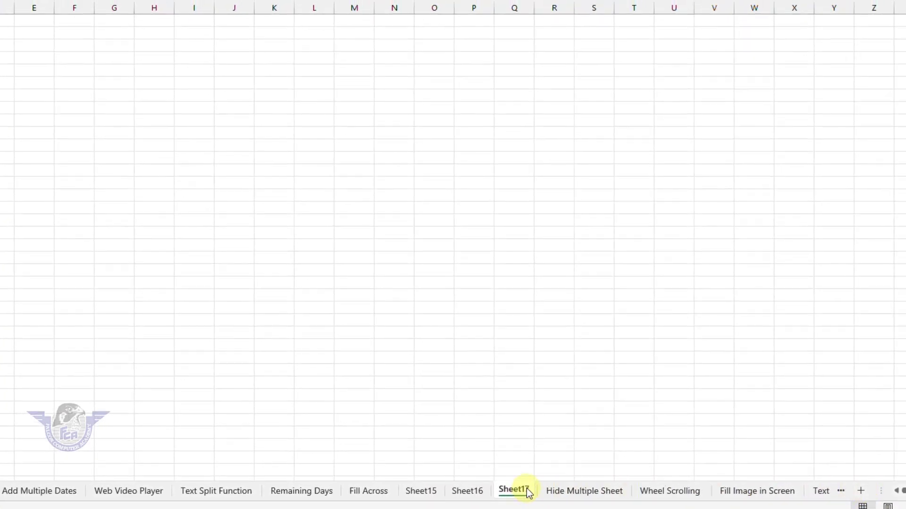
Look through Sheet15, Sheet16 and Sheet17, and return to the Fill Across sheet
left_click(372, 494)
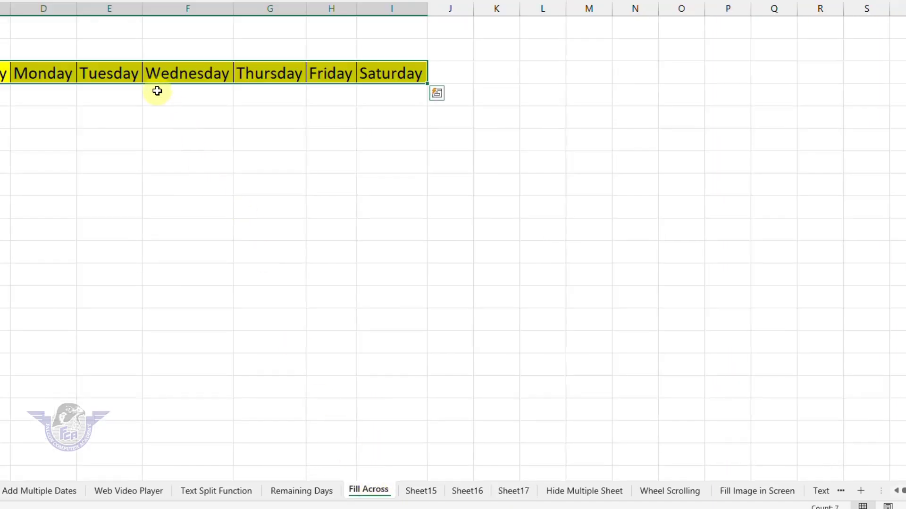
left_click(424, 494)
left_click(467, 495)
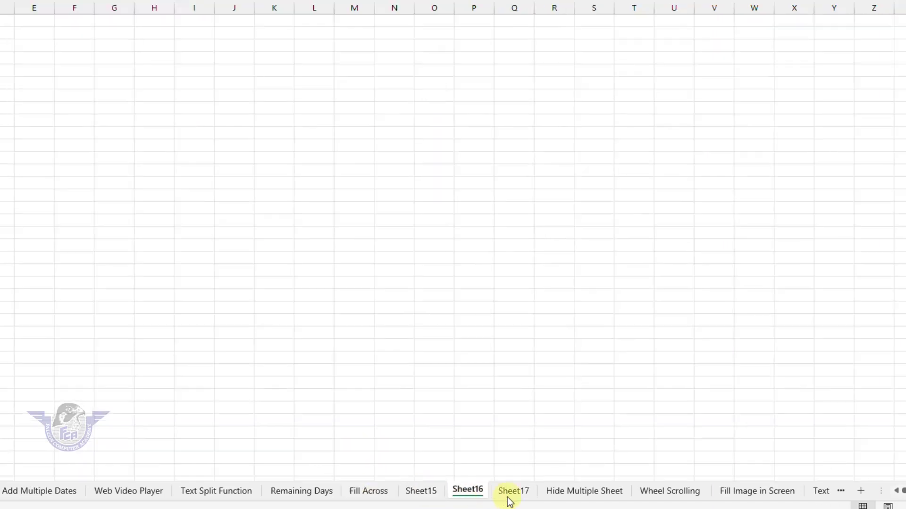
left_click(517, 495)
left_click(370, 493)
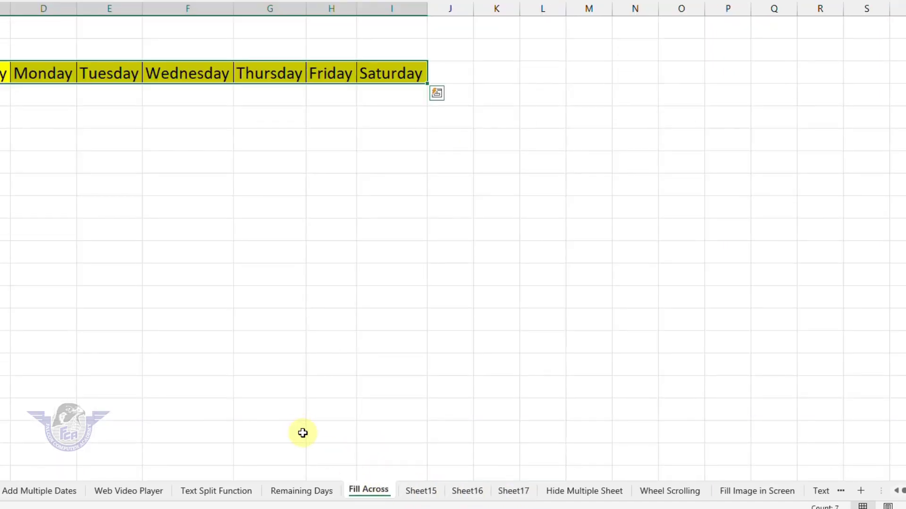
left_click(269, 371)
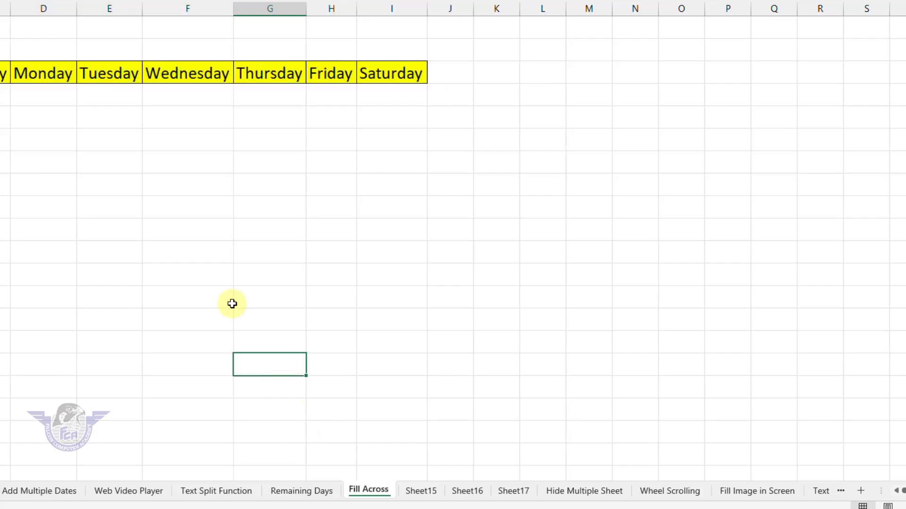
Fill the weekday headers in C3:I3 across the grouped sheets Fill Across, Sheet15, Sheet16 and Sheet17 using the All option
left_click(69, 83)
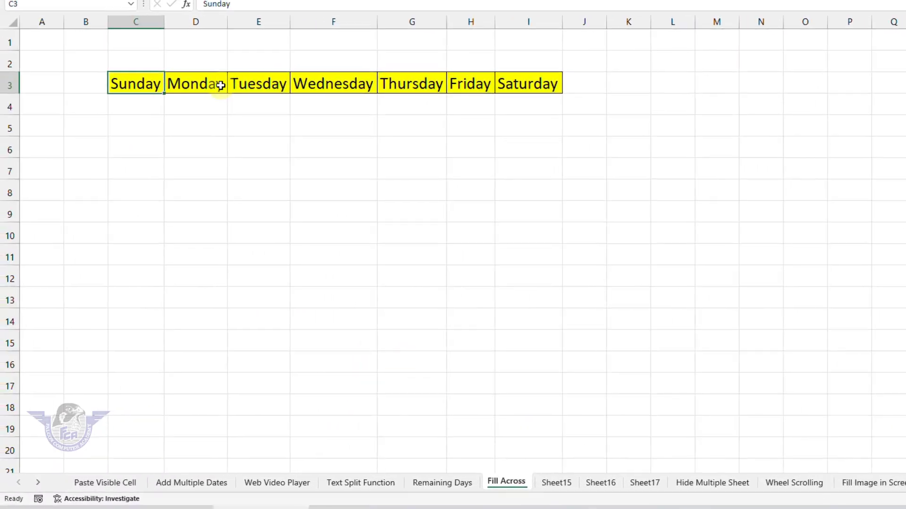
left_click_drag(220, 86, 509, 83)
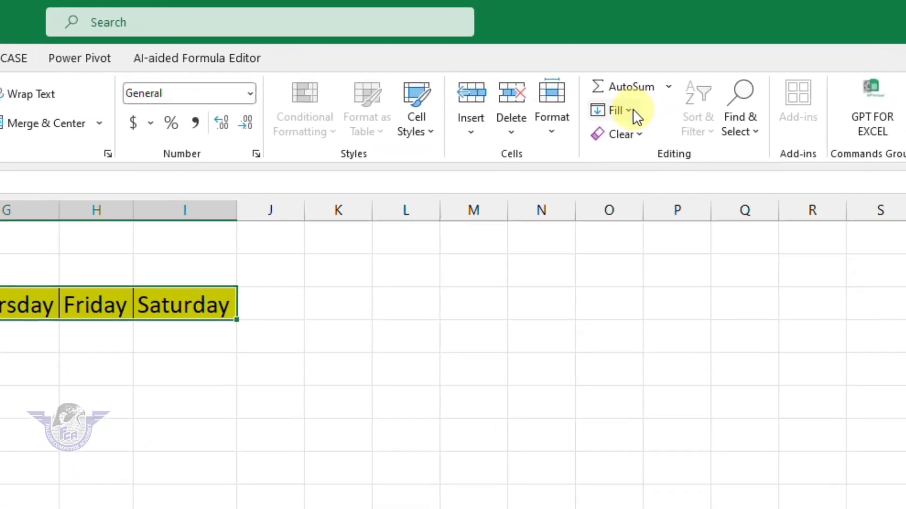
left_click(632, 110)
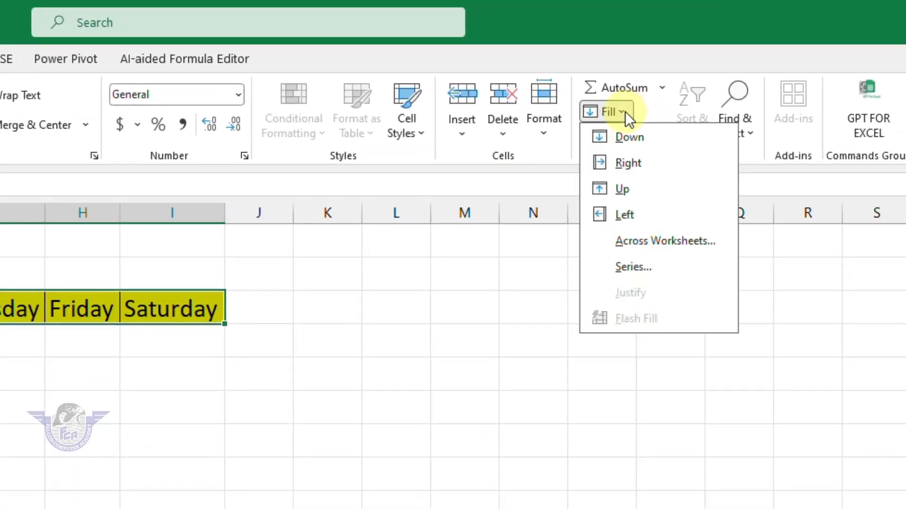
key("Escape")
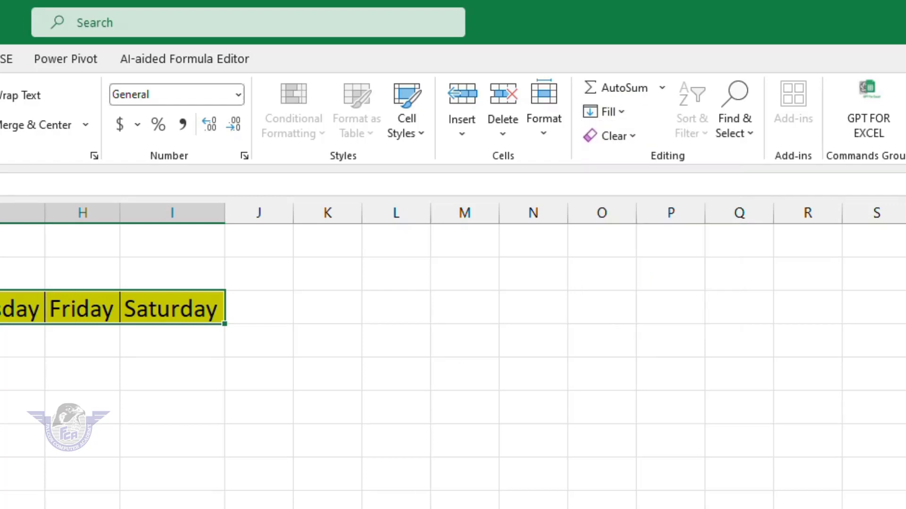
left_click(624, 112)
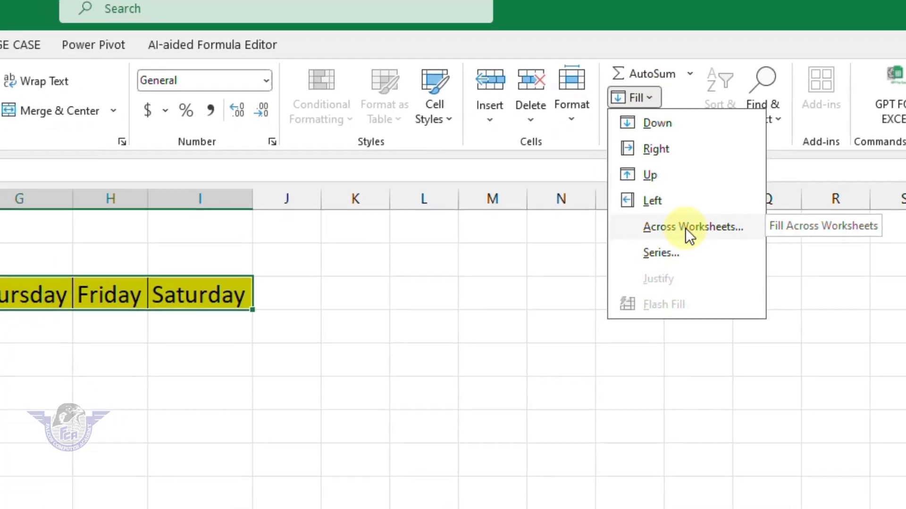
left_click(657, 242)
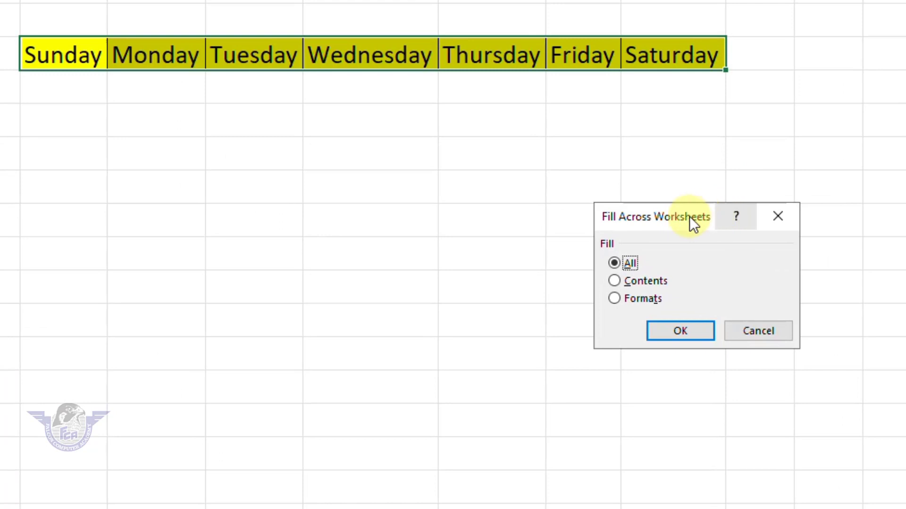
left_click_drag(689, 216, 899, 113)
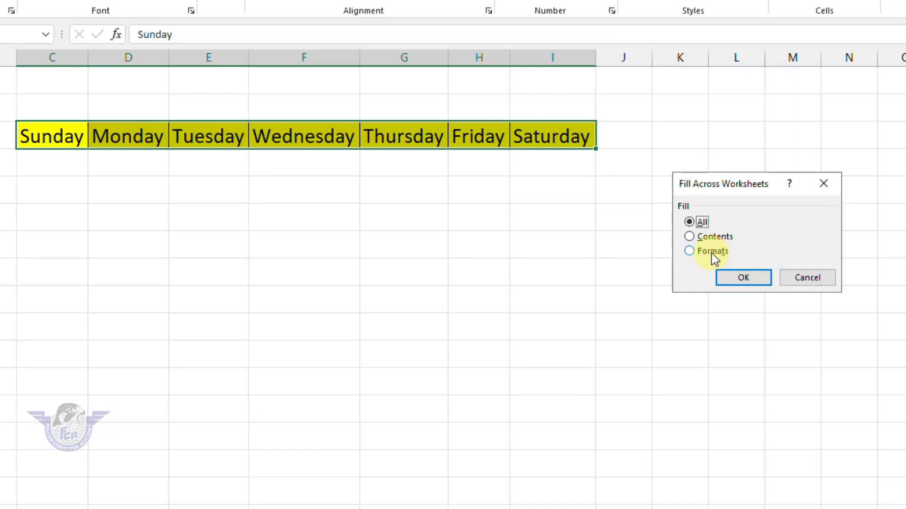
left_click(748, 278)
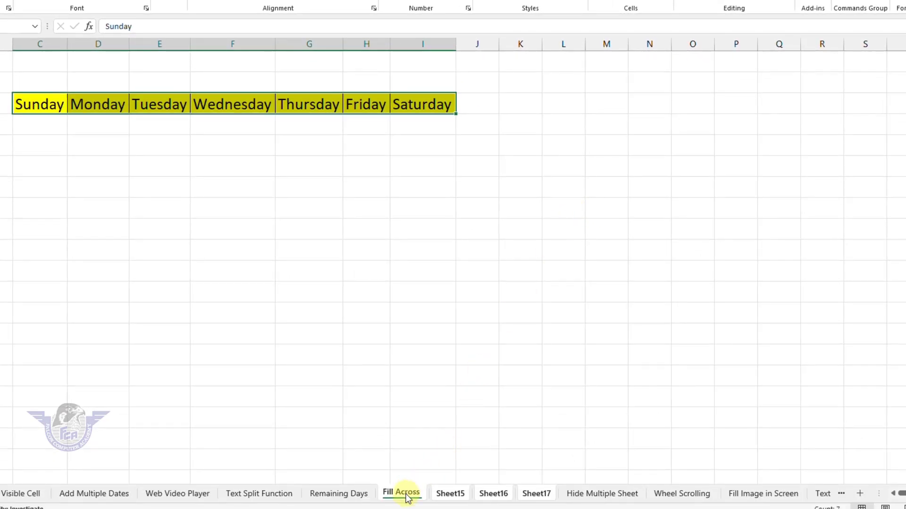
Check the filled weekday headers on Sheet15, Sheet16 and Sheet17
left_click(447, 496)
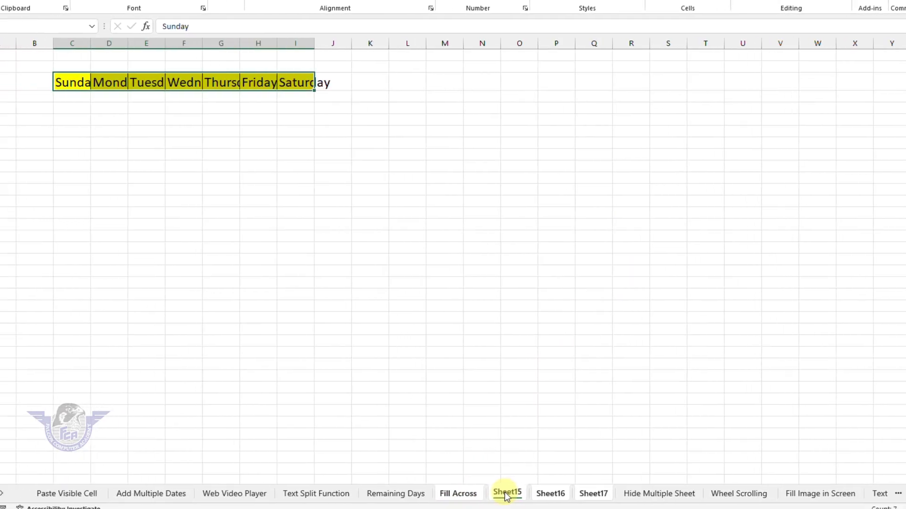
left_click(549, 494)
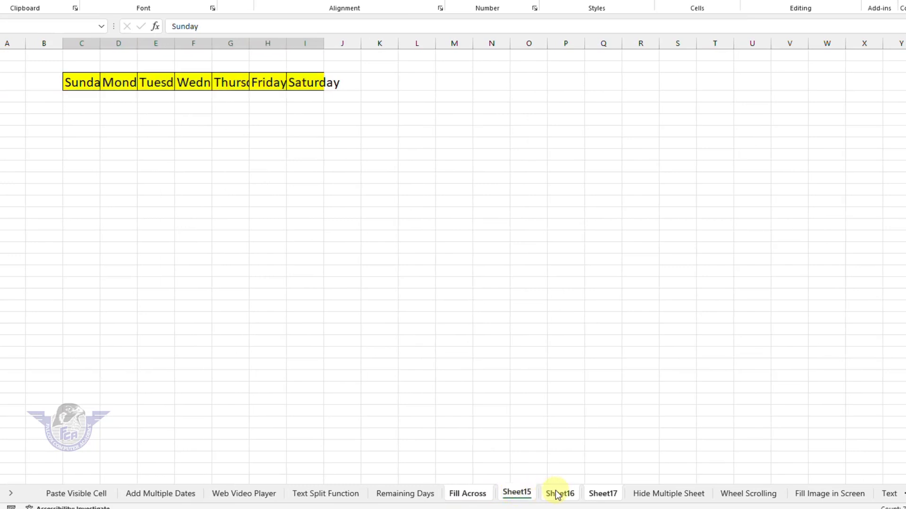
left_click(603, 498)
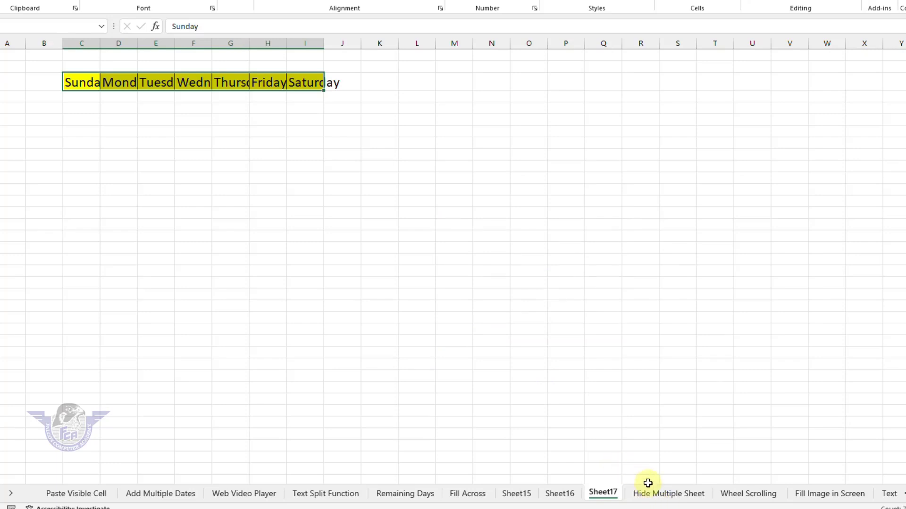
Group all worksheets from Paste Visible Cell through Hide Multiple Sheet and hide them together
left_click(665, 493)
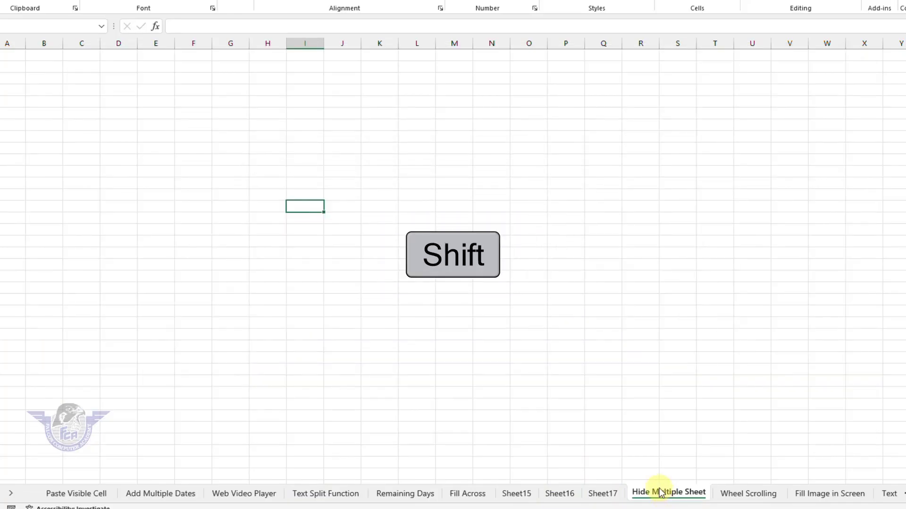
left_click(86, 495, "shift")
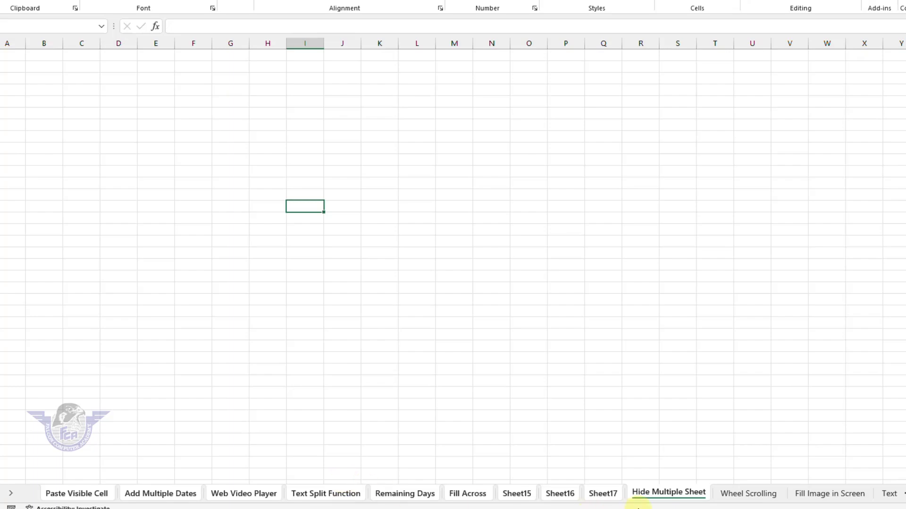
right_click(667, 494)
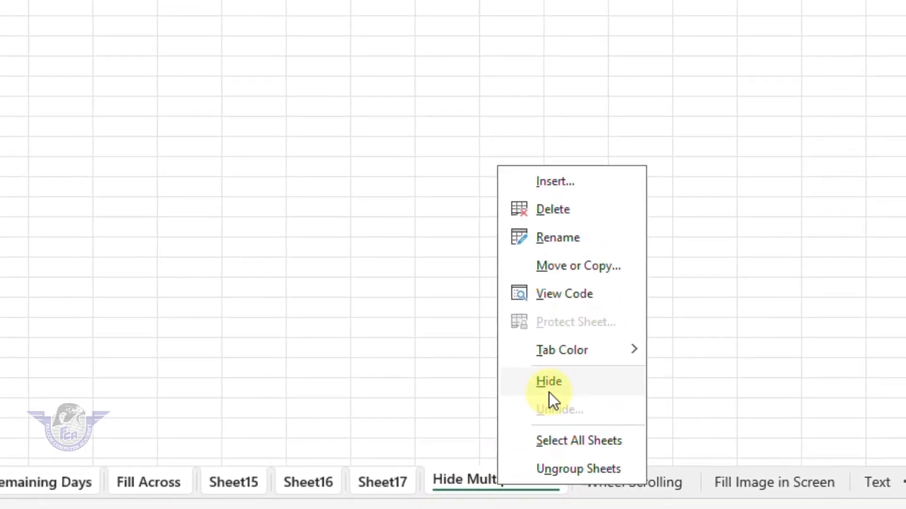
left_click(564, 388)
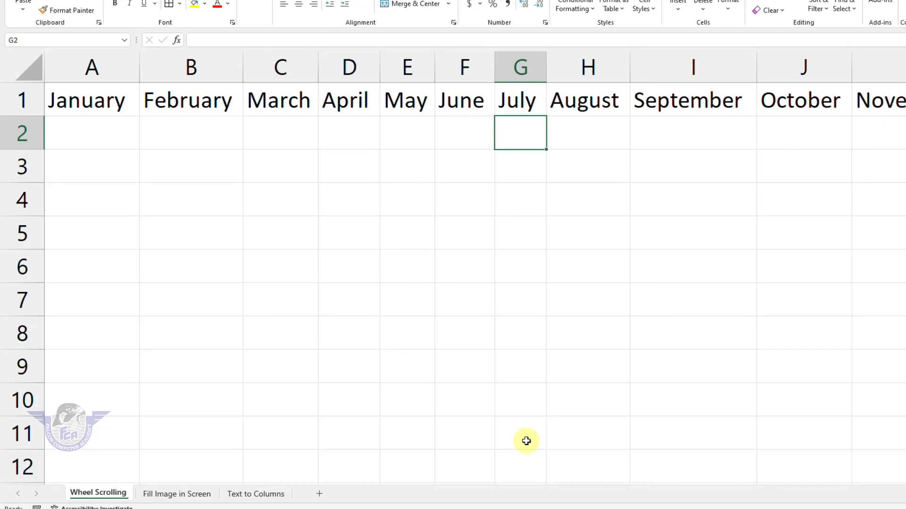
Unhide all hidden worksheets at once, from Paste Visible Cell through Hide Multiple Sheet
right_click(100, 493)
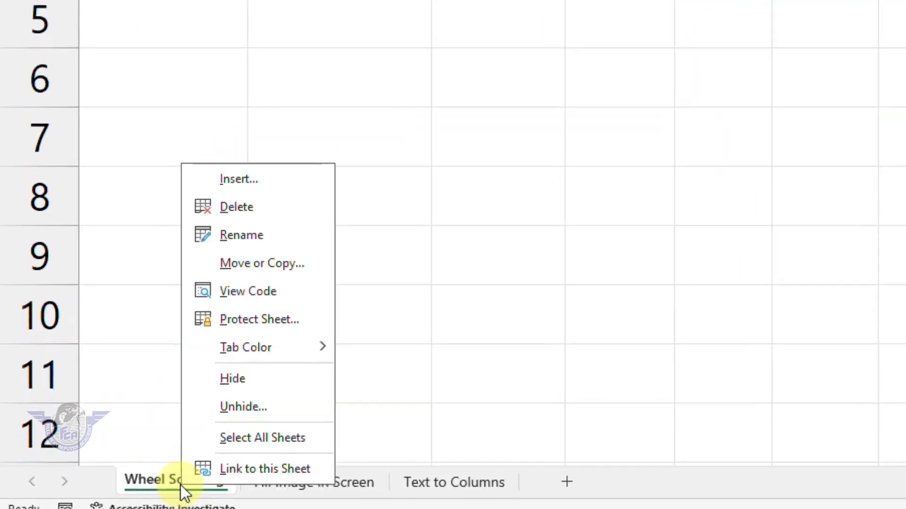
left_click(259, 407)
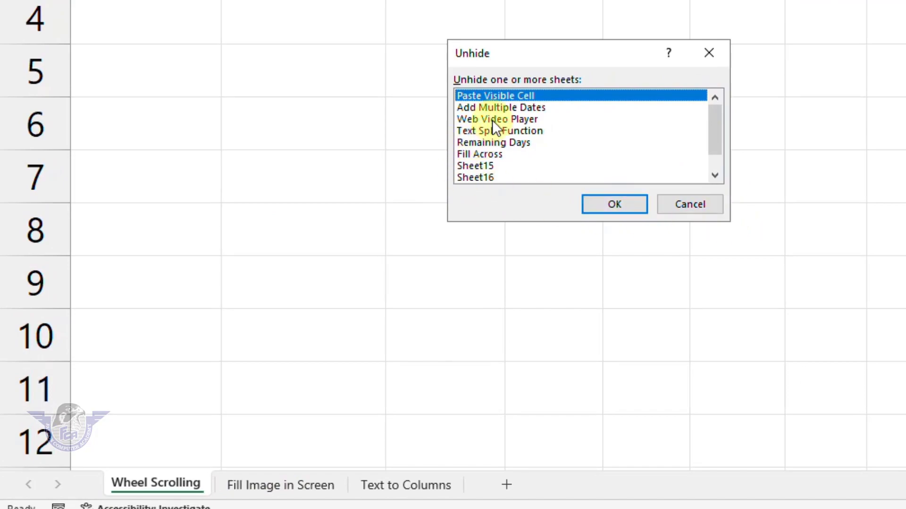
left_click(524, 108, "ctrl")
left_click_drag(528, 122, 488, 176)
left_click(488, 176, "ctrl")
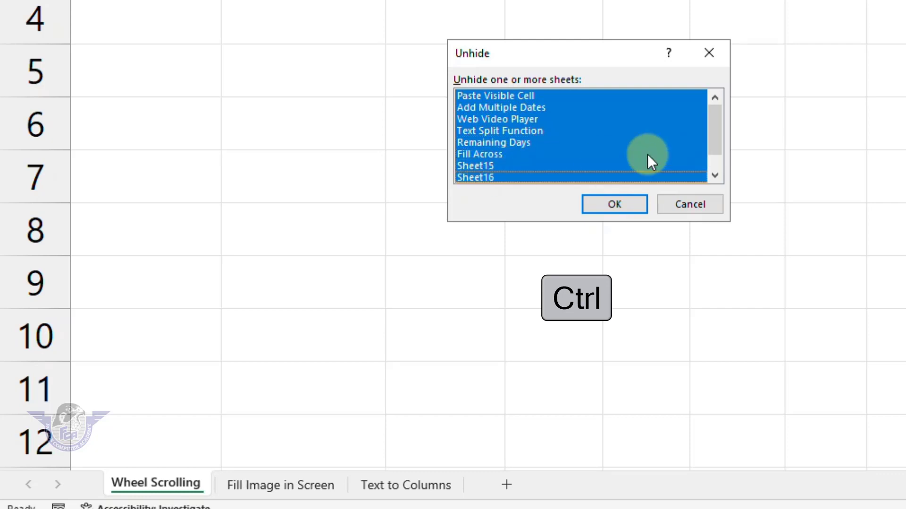
left_click_drag(714, 137, 712, 170)
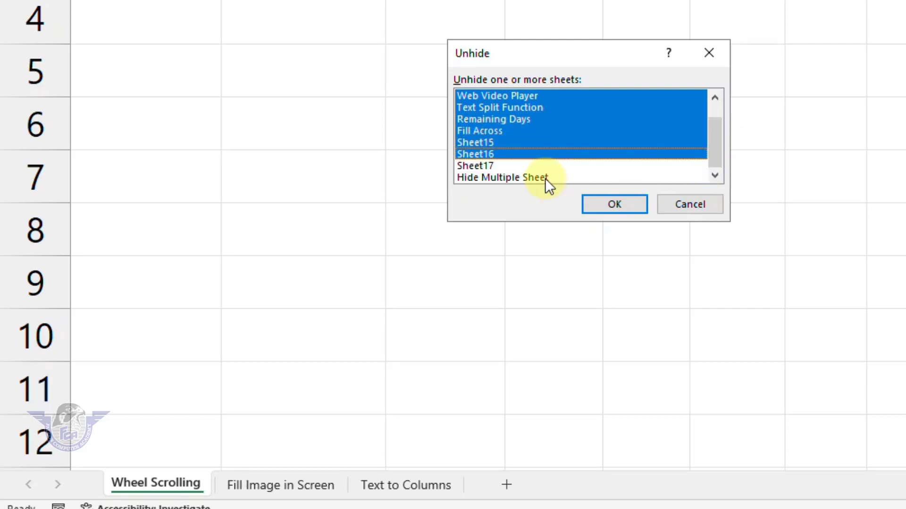
left_click(474, 162, "ctrl")
left_click(497, 178, "ctrl")
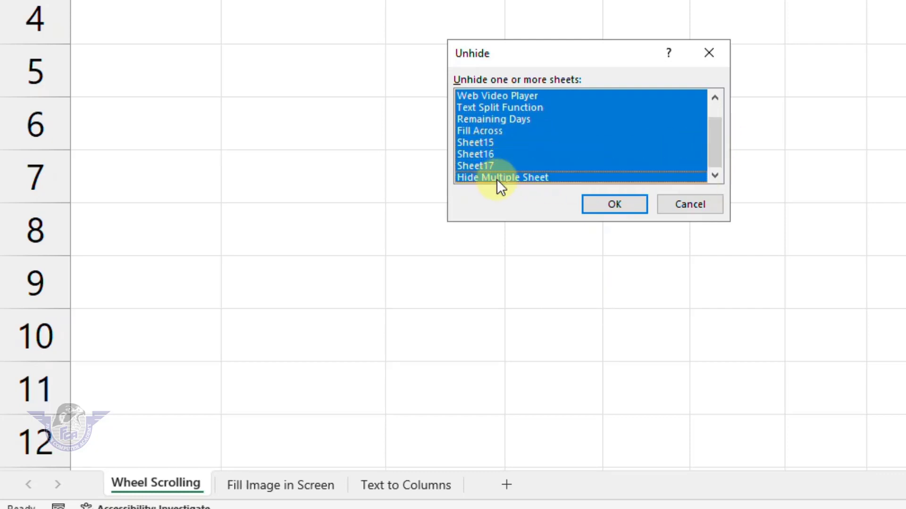
left_click(610, 205)
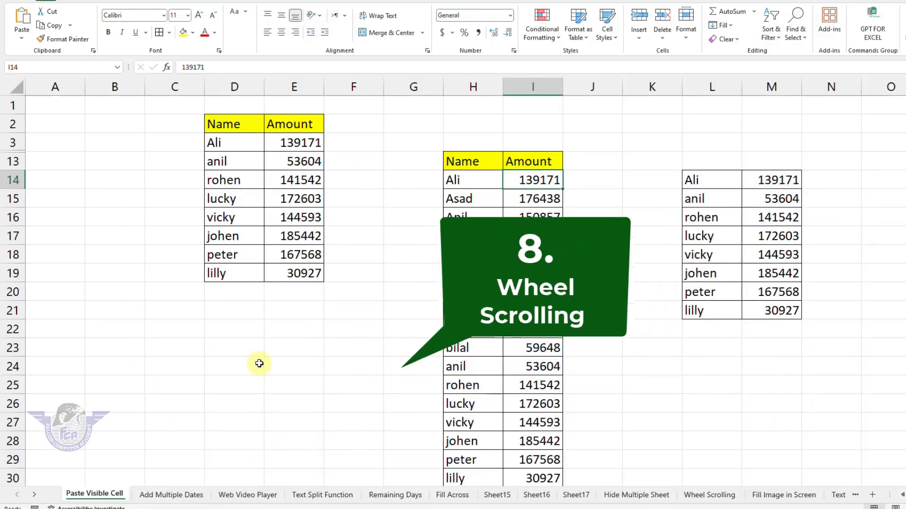
On the Wheel Scrolling sheet, look through the month headers in row 1 by scrolling horizontally past their end and back to column A
left_click(701, 494)
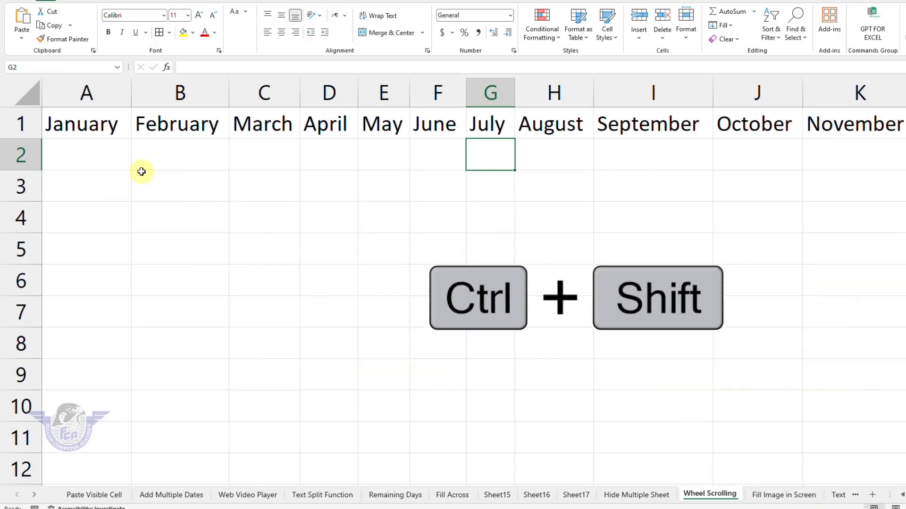
scroll(324, 248, "right", 5)
left_click(324, 249)
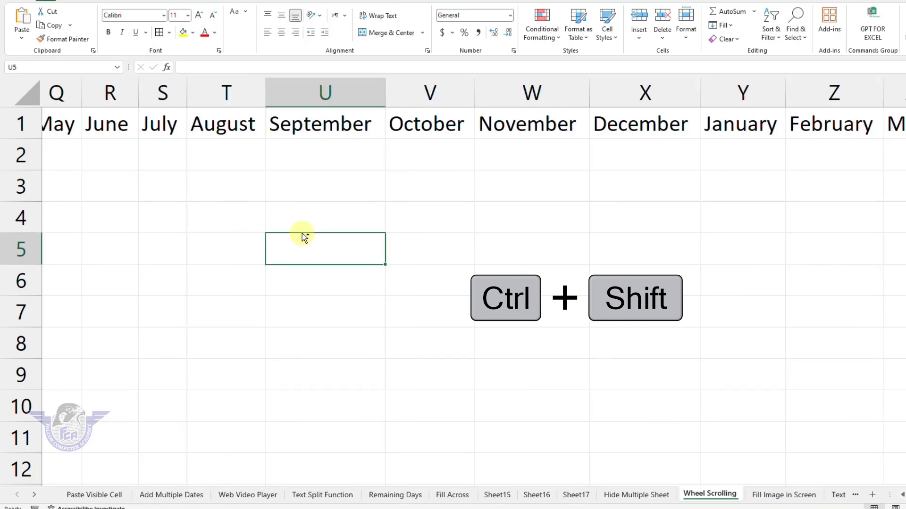
scroll(302, 234, "left", 5)
scroll(301, 233, "right", 6)
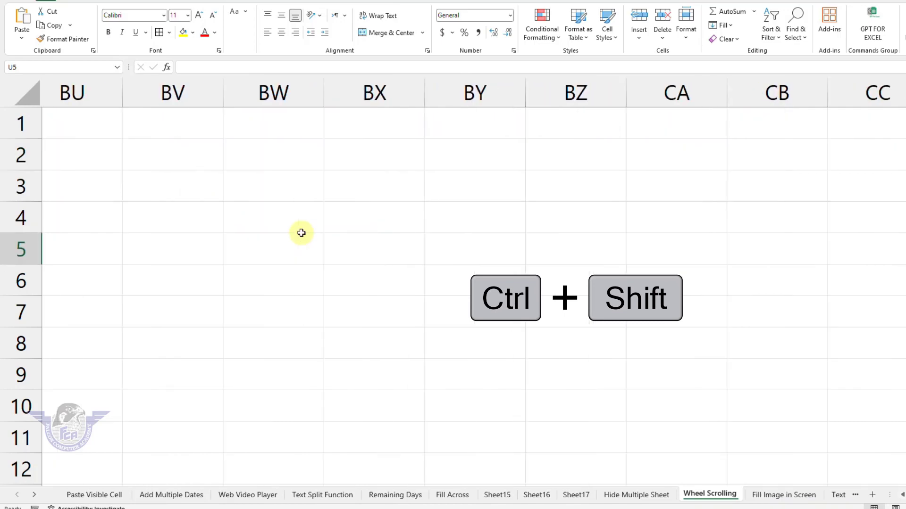
scroll(302, 233, "left", 6)
scroll(302, 233, "right", 6)
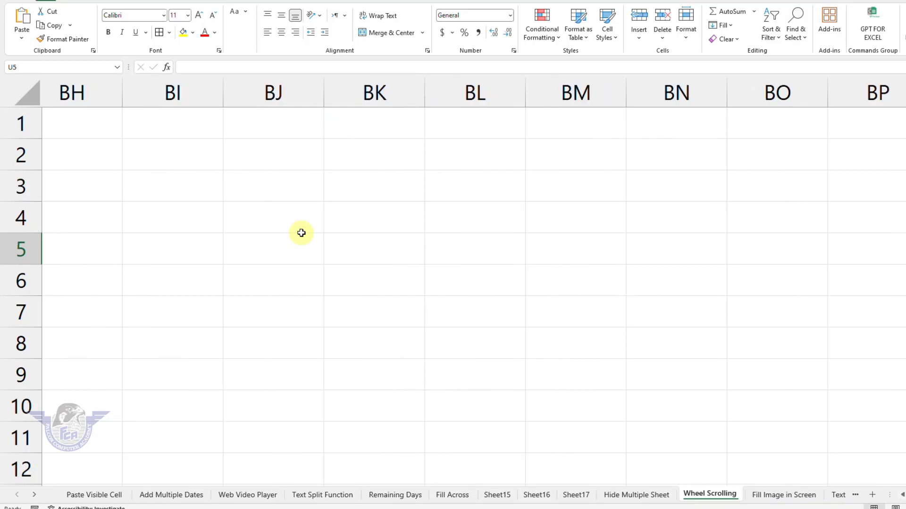
scroll(301, 233, "left", 6)
scroll(302, 233, "right", 10)
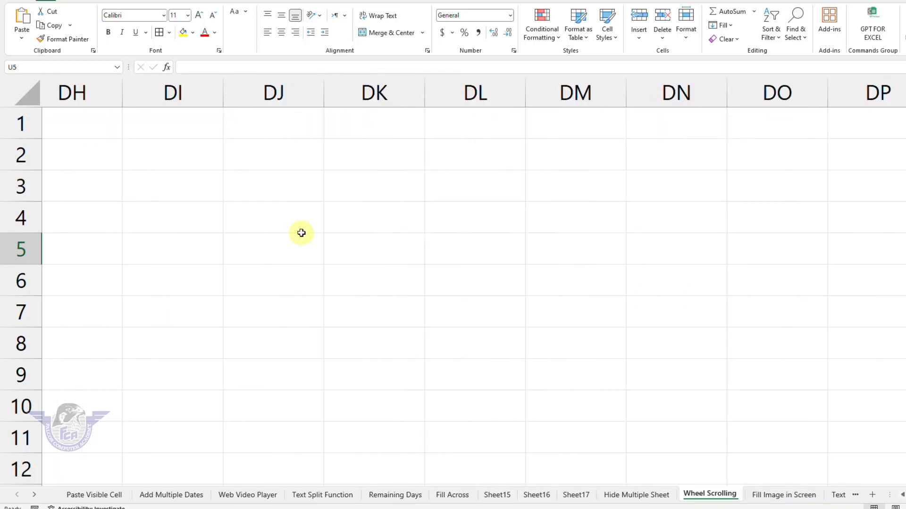
scroll(301, 233, "left", 10)
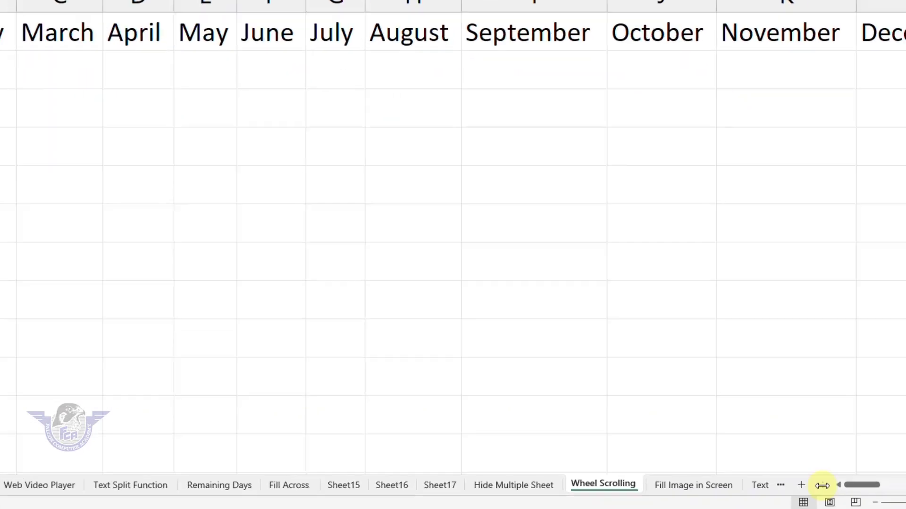
left_click_drag(738, 461, 684, 466)
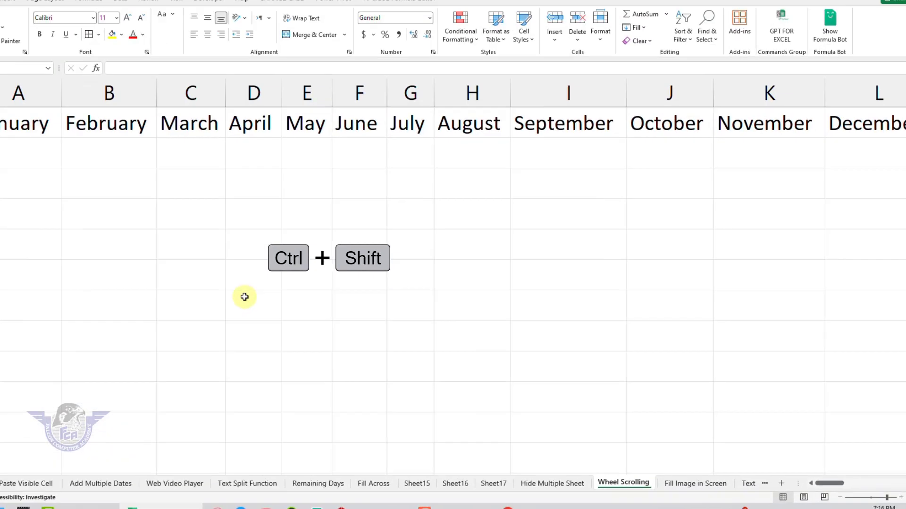
scroll(294, 304, "right", 10)
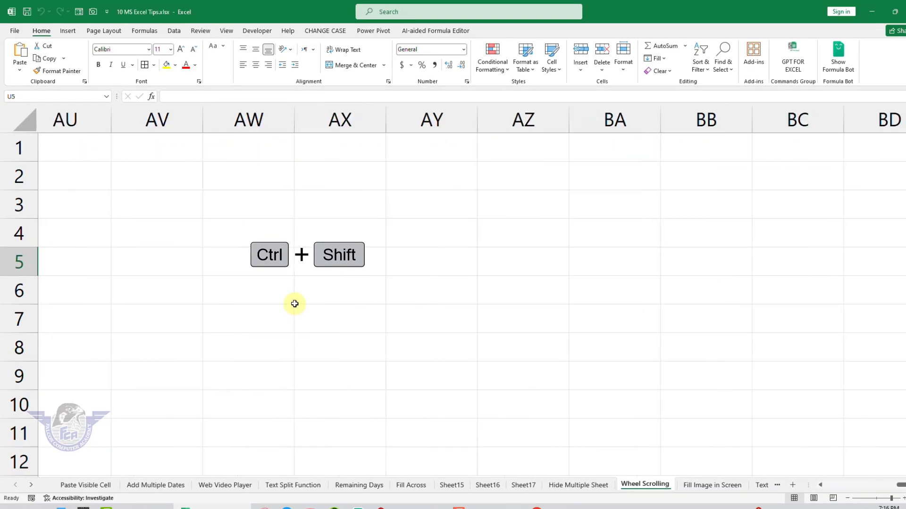
scroll(295, 304, "left", 10)
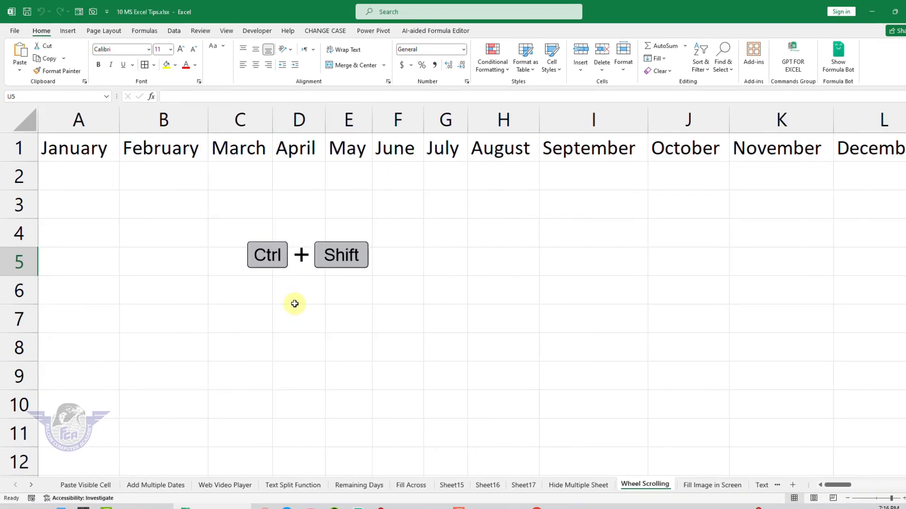
scroll(294, 304, "right", 5)
scroll(294, 304, "left", 5)
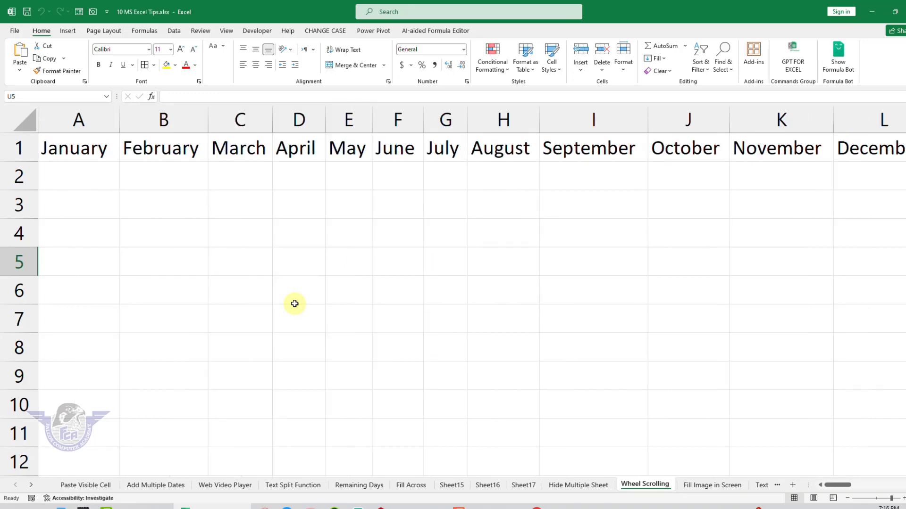
scroll(295, 304, "right", 5)
scroll(295, 304, "left", 5)
scroll(294, 304, "right", 5)
scroll(294, 307, "left", 5)
scroll(295, 310, "right", 20)
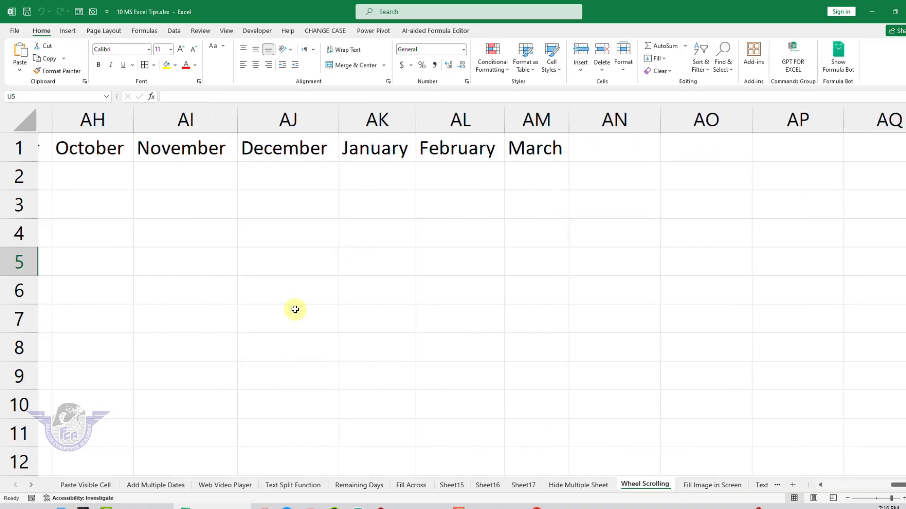
scroll(294, 310, "left", 20)
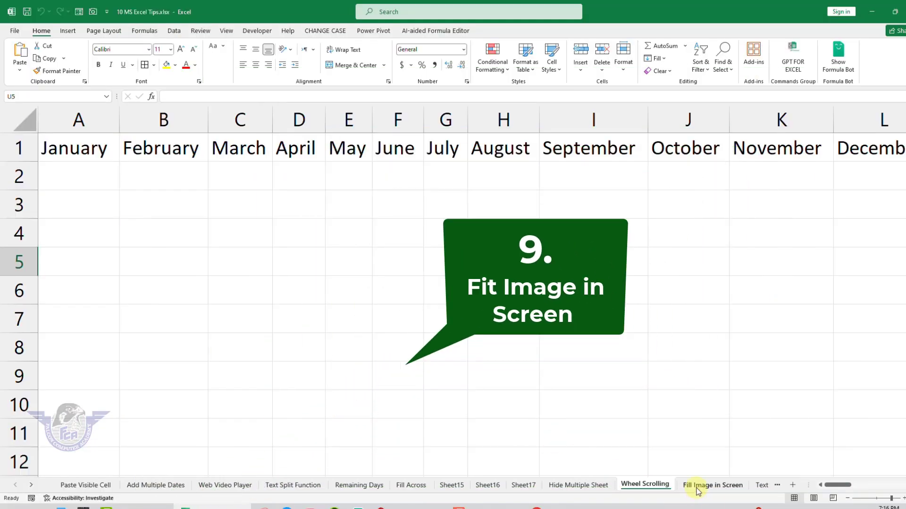
On the Fill Image in Screen sheet, delete the picture-filled SUCCESS rectangle that covers the TV screen
left_click(698, 486)
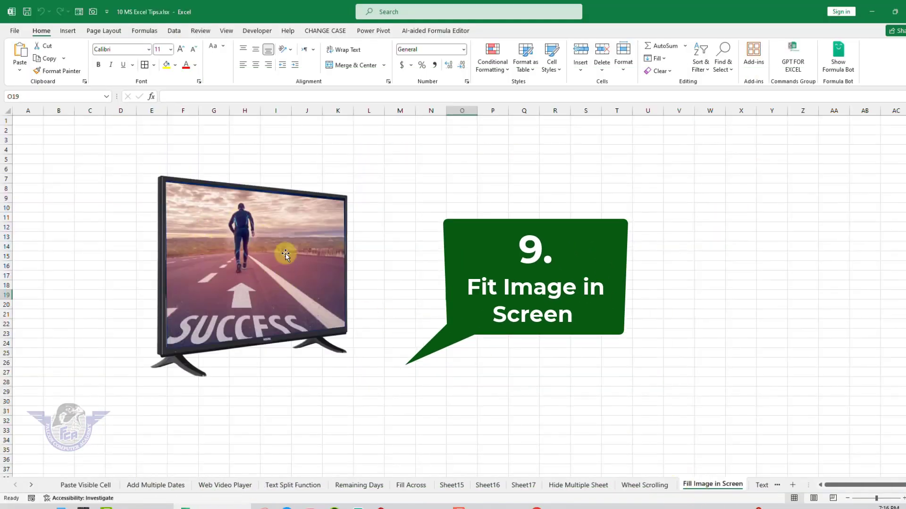
left_click(224, 247)
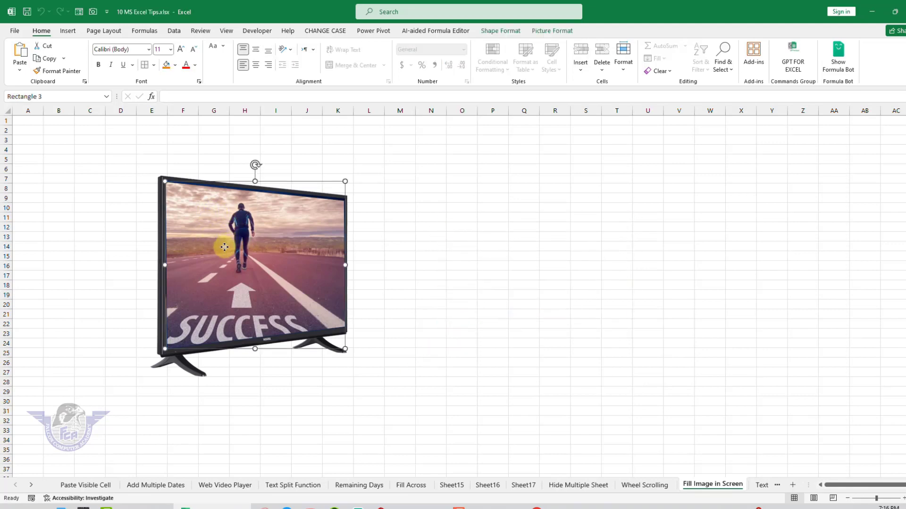
key("Delete")
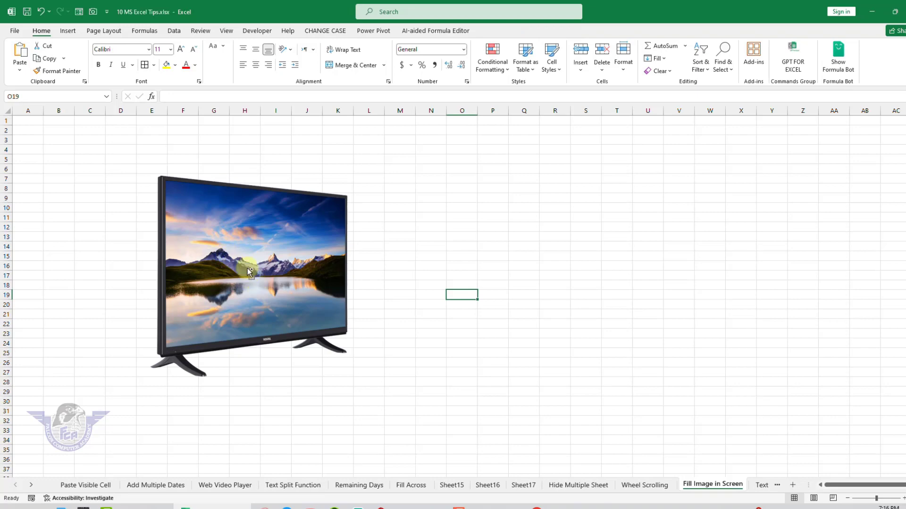
Draw a rectangle over the TV picture from the display's upper-left corner to near its lower-right corner
scroll(247, 268, "up", 3)
left_click_drag(328, 312, 312, 271)
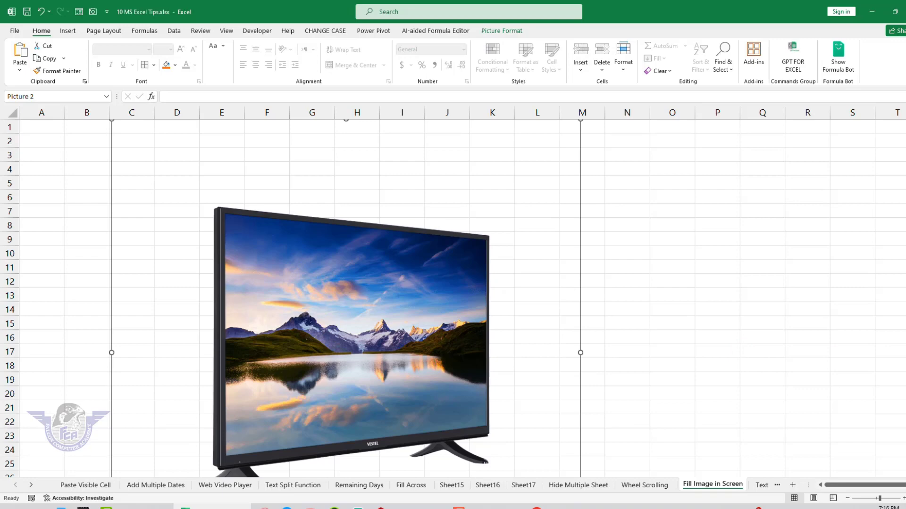
scroll(891, 254, "down", 1)
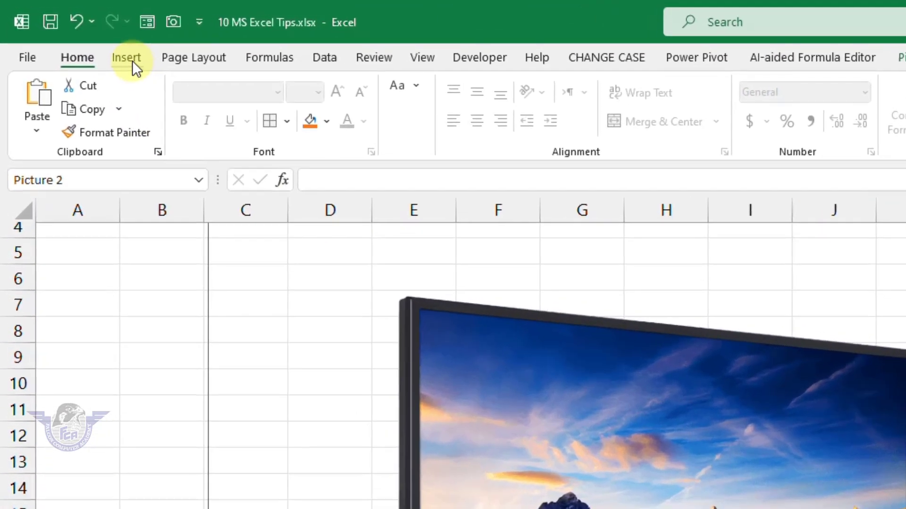
left_click(68, 31)
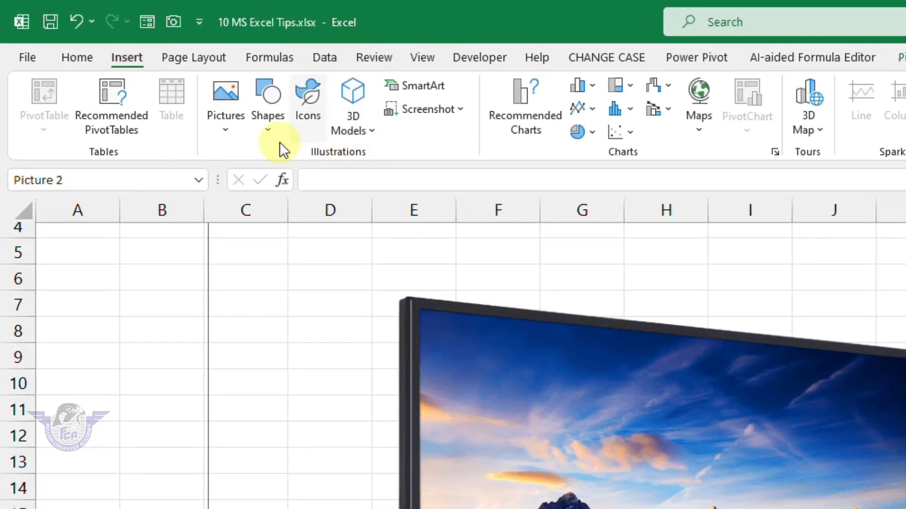
left_click(265, 130)
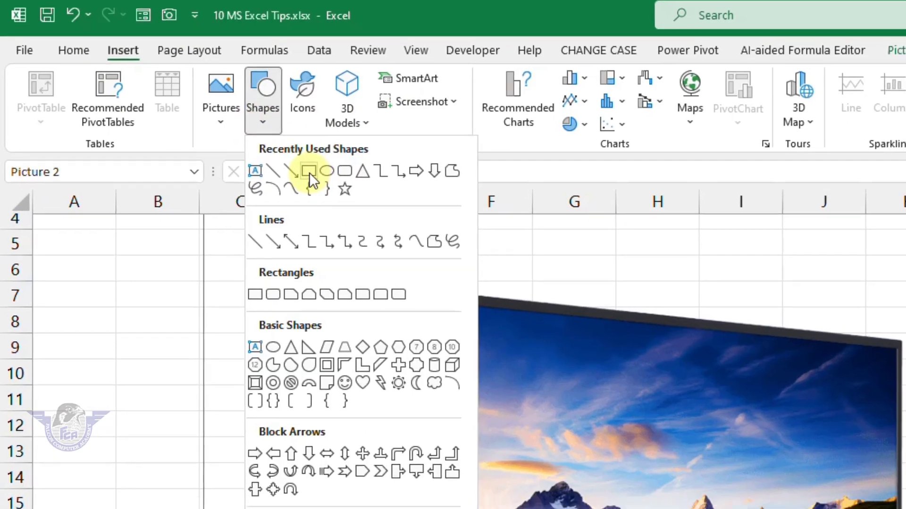
left_click(314, 179)
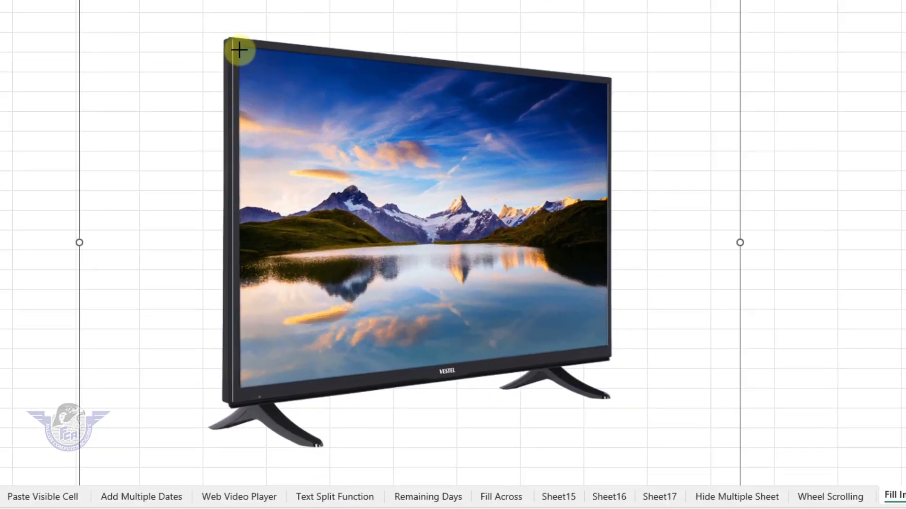
mouse_move(240, 49)
left_mouse_down()
mouse_move(523, 306)
mouse_move(606, 352)
left_mouse_up()
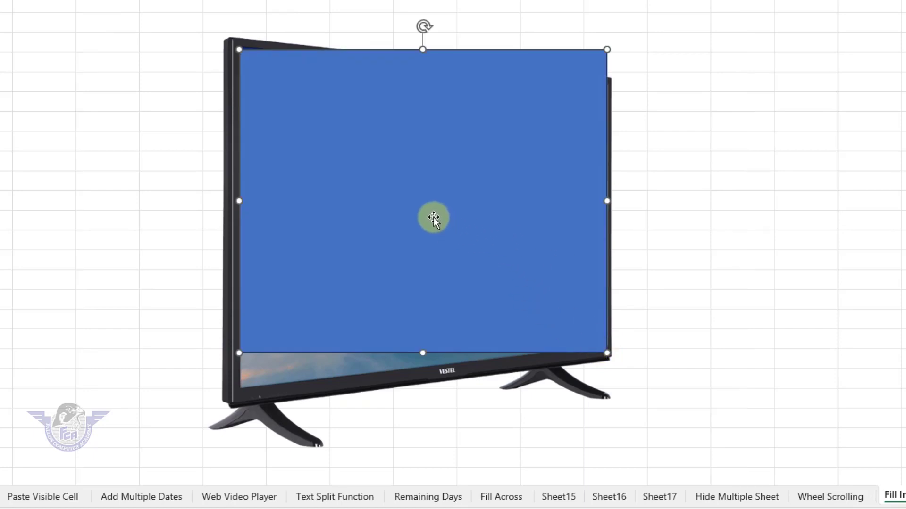
Edit the blue rectangle's points so its lower-left, lower-right and upper-right corners match the slanted edges of the TV display
right_click(296, 127)
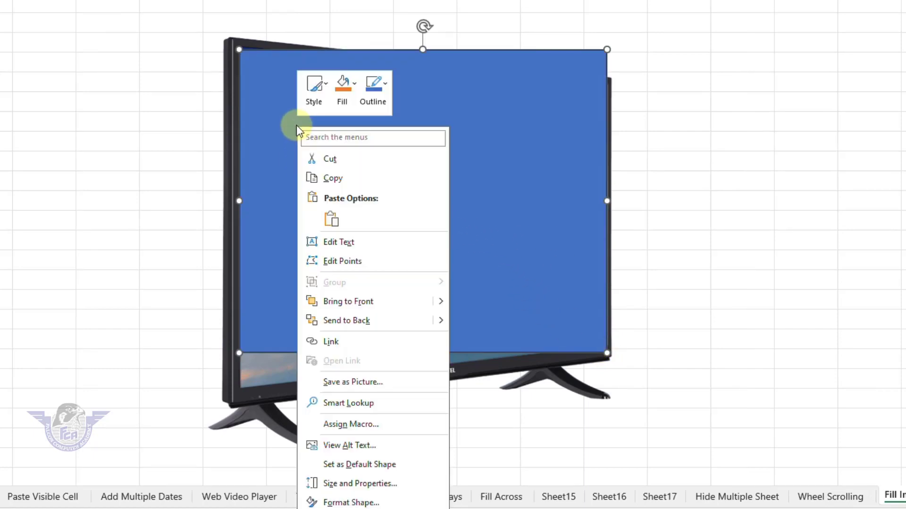
left_click(344, 262)
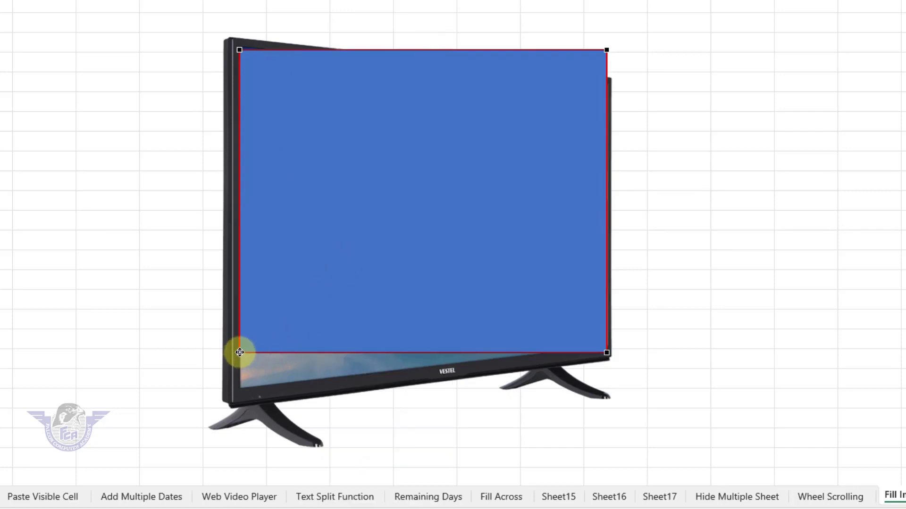
left_click_drag(239, 357, 240, 389)
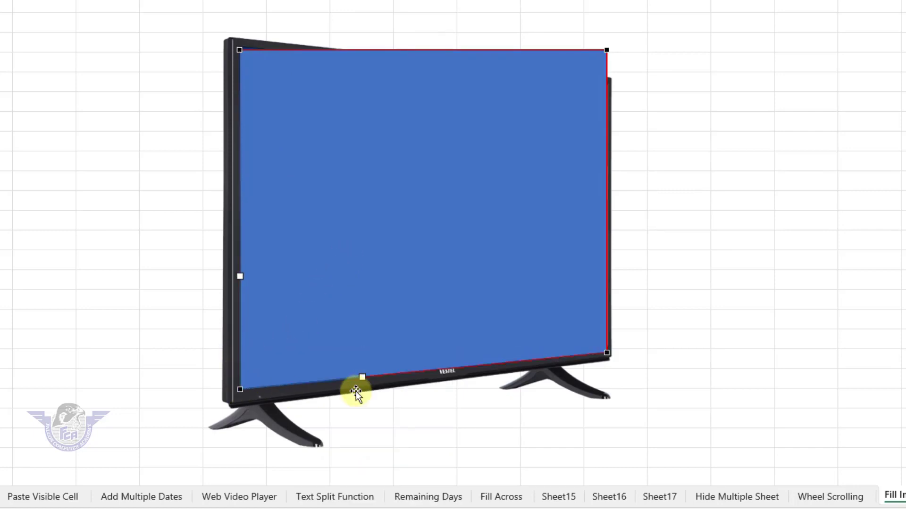
mouse_move(605, 354)
left_mouse_down()
mouse_move(589, 319)
mouse_move(607, 346)
left_mouse_up()
left_click_drag(608, 50, 607, 85)
left_click(414, 182)
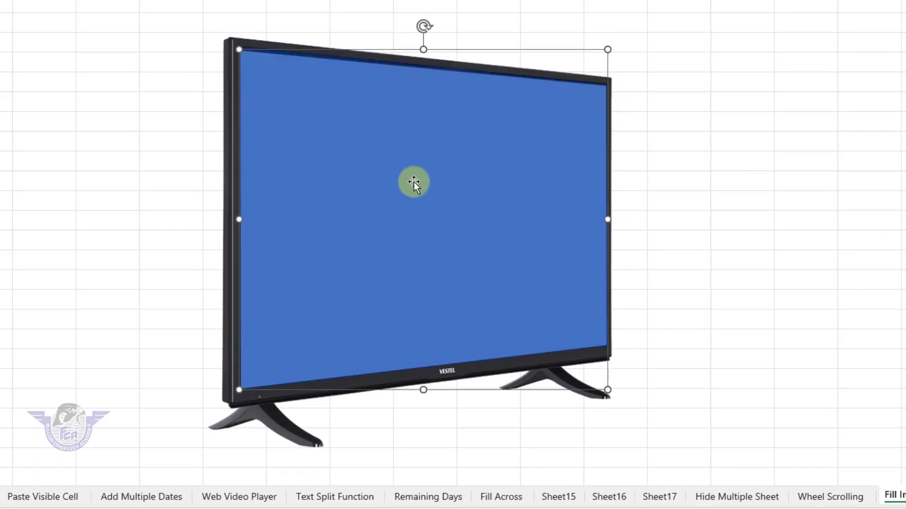
Open the formatting options of the reshaped shape and set its fill to Picture or texture fill
right_click(361, 168)
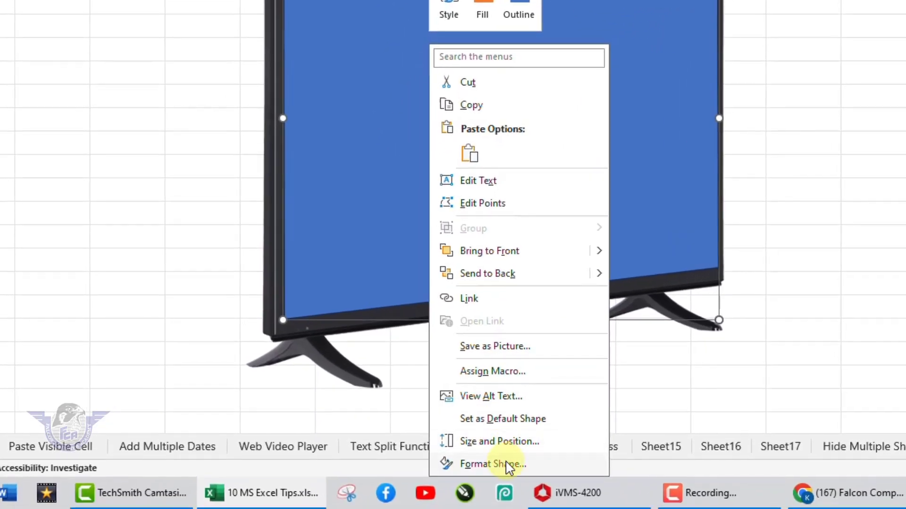
left_click(508, 465)
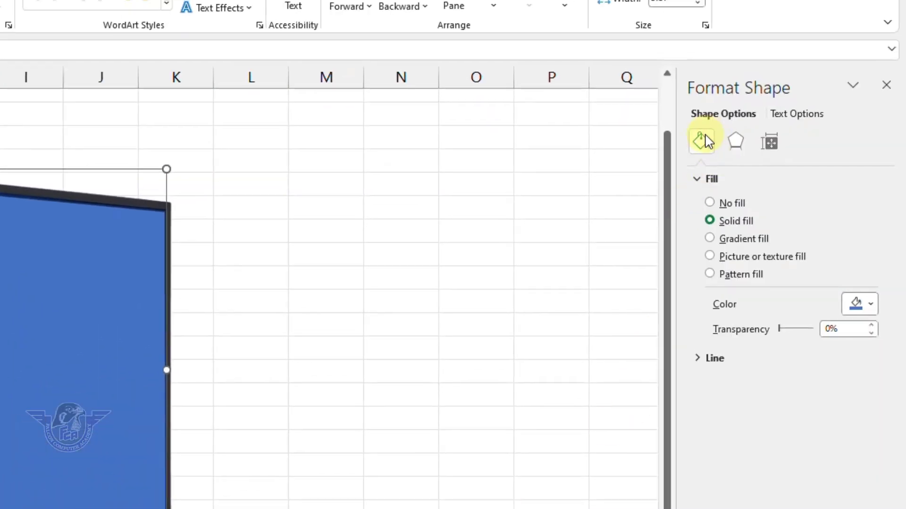
left_click(756, 257)
Fill the shape with the image file a3ae3b67346dbc45cac7144a9ee53888.jpg from the Downloads folder and deselect it
left_click(741, 321)
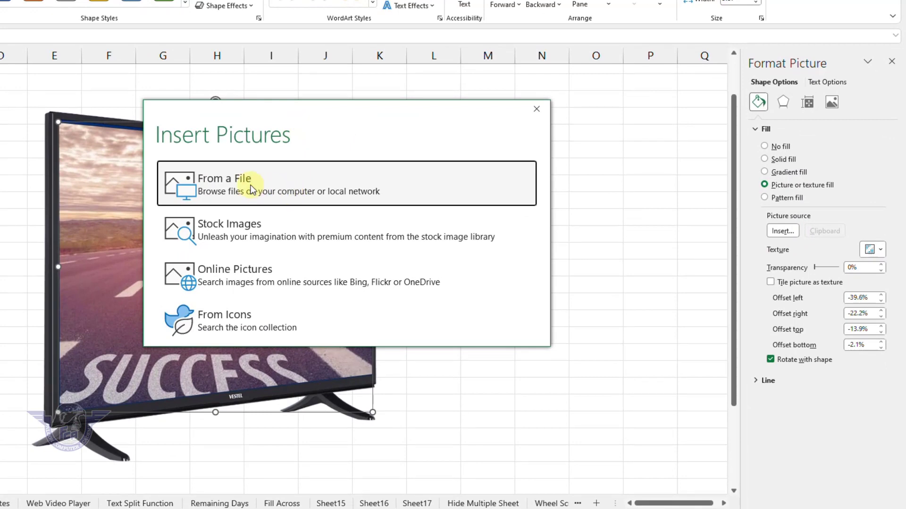
left_click(289, 191)
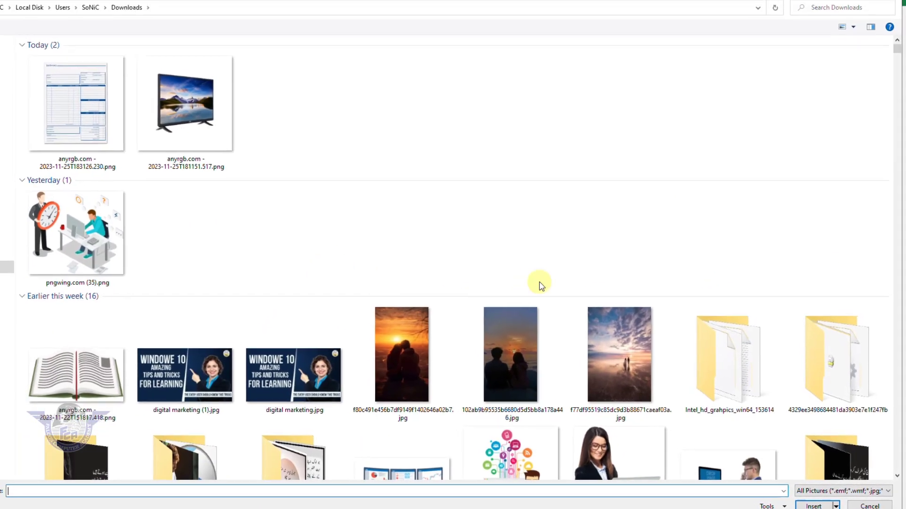
left_click_drag(897, 50, 898, 92)
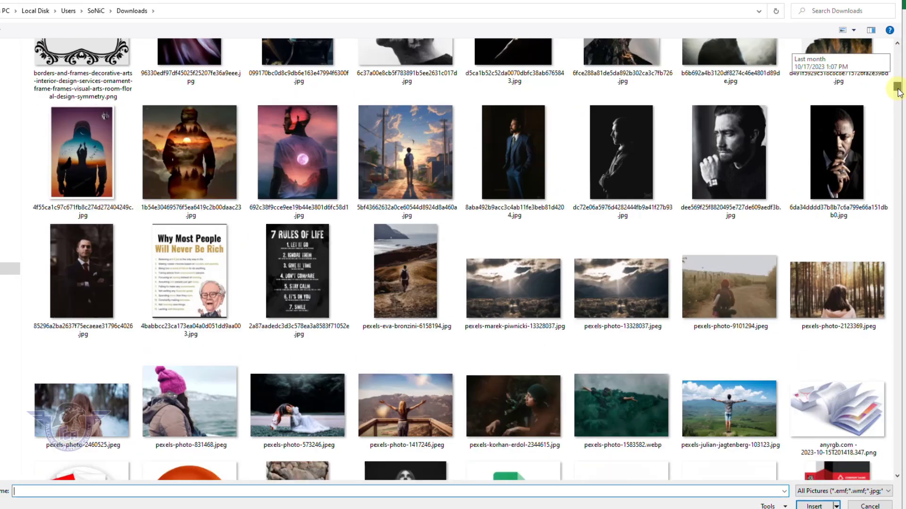
left_click_drag(898, 92, 900, 84)
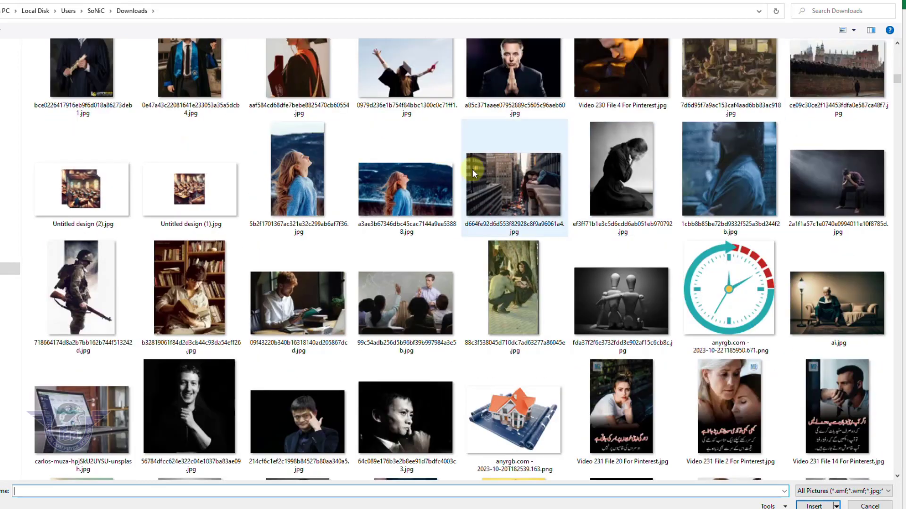
left_click(410, 192)
left_click(832, 506)
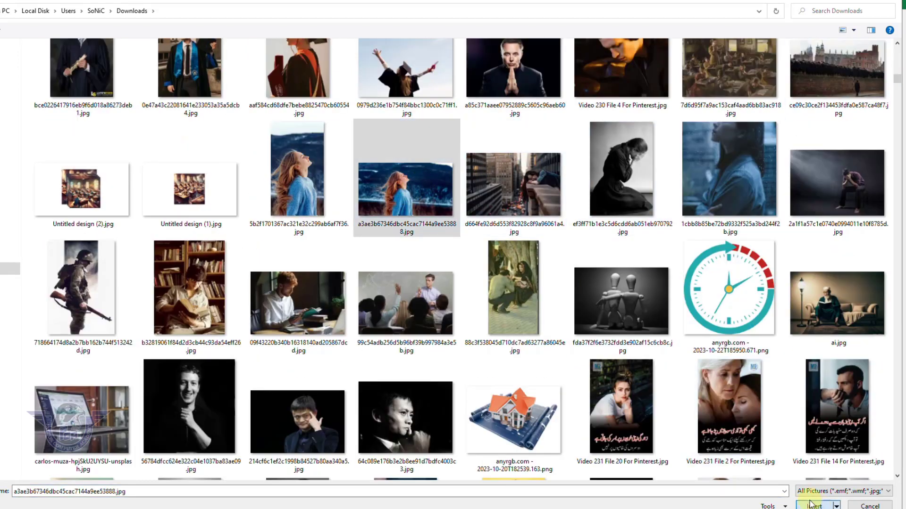
left_click(542, 323)
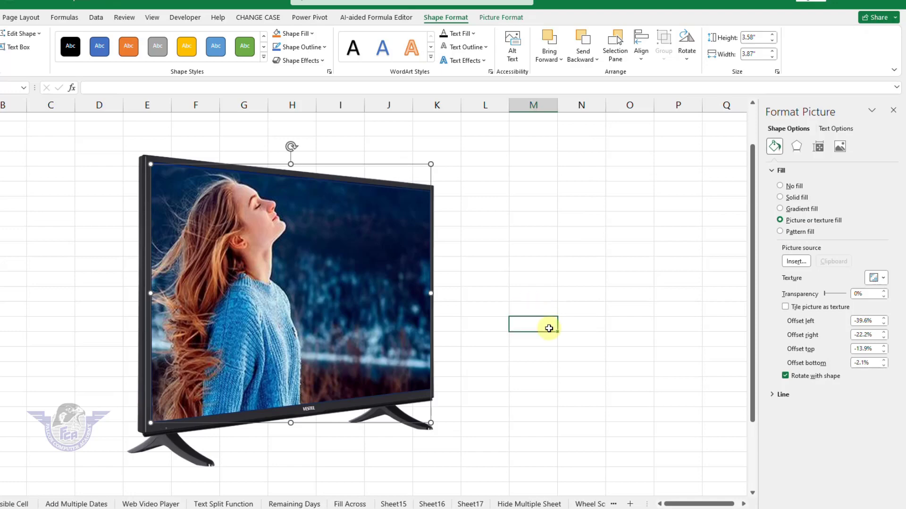
scroll(548, 329, "down", 1, "ctrl")
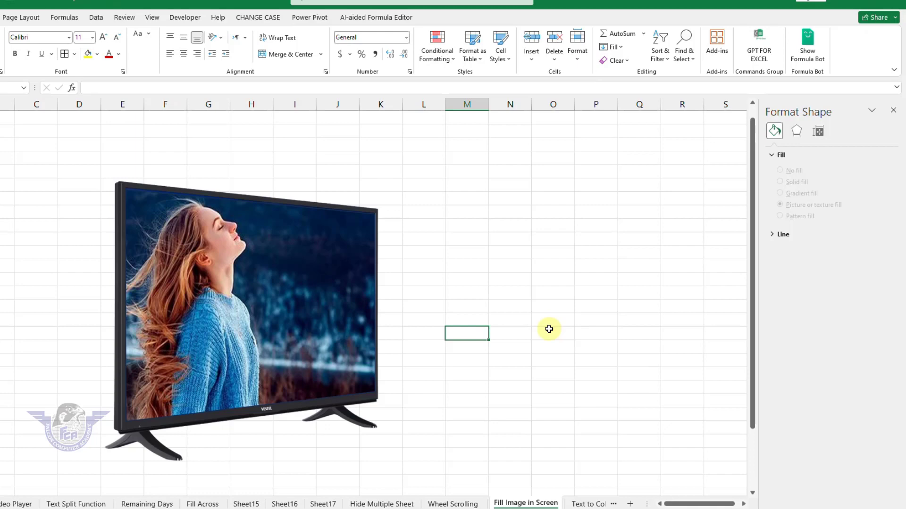
Switch to the Text to Columns sheet and select cell A1 containing the comma-separated headers
left_click(585, 504)
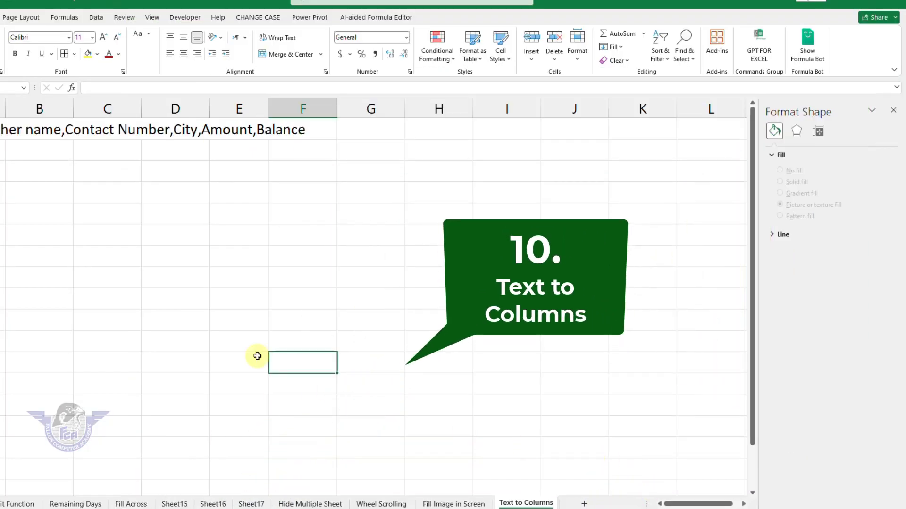
left_click(165, 323)
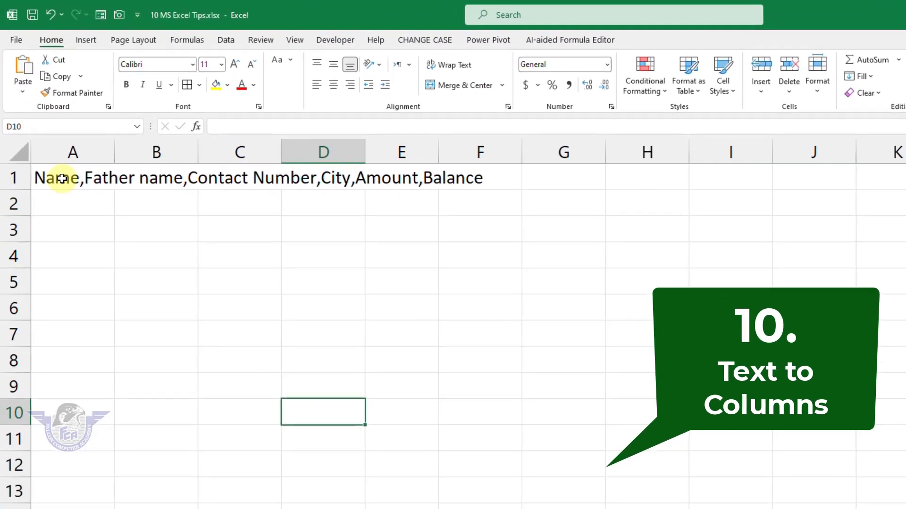
left_click(64, 178)
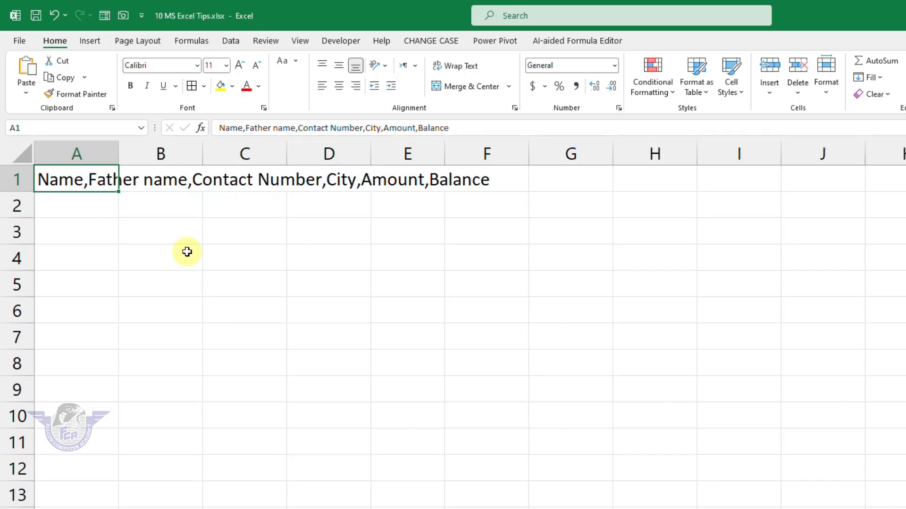
Clear the comma-separated header text in cell A1 and undo the deletion
key("Down")
key("Up")
key("Delete")
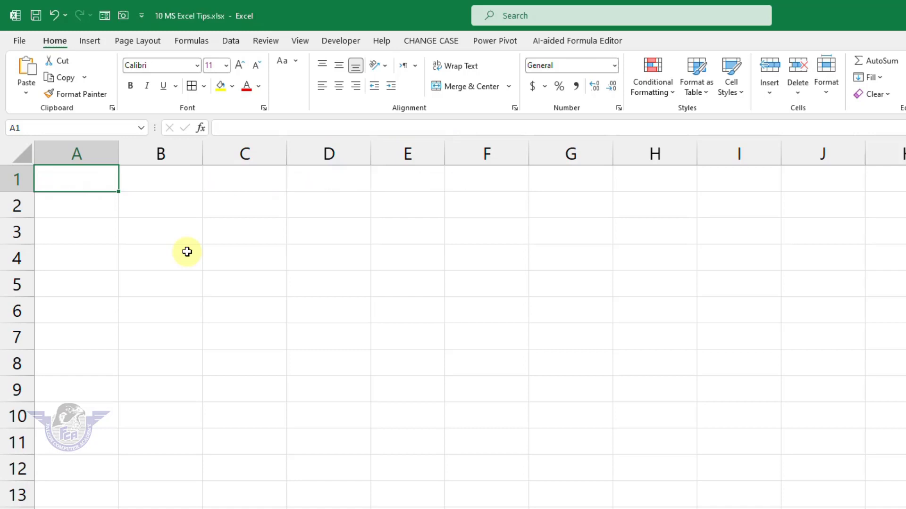
key("ctrl+z")
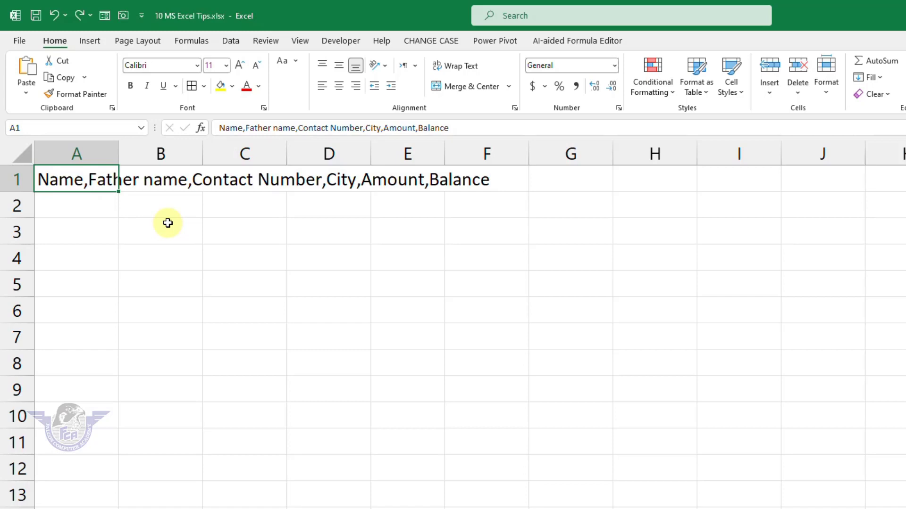
left_click(183, 265)
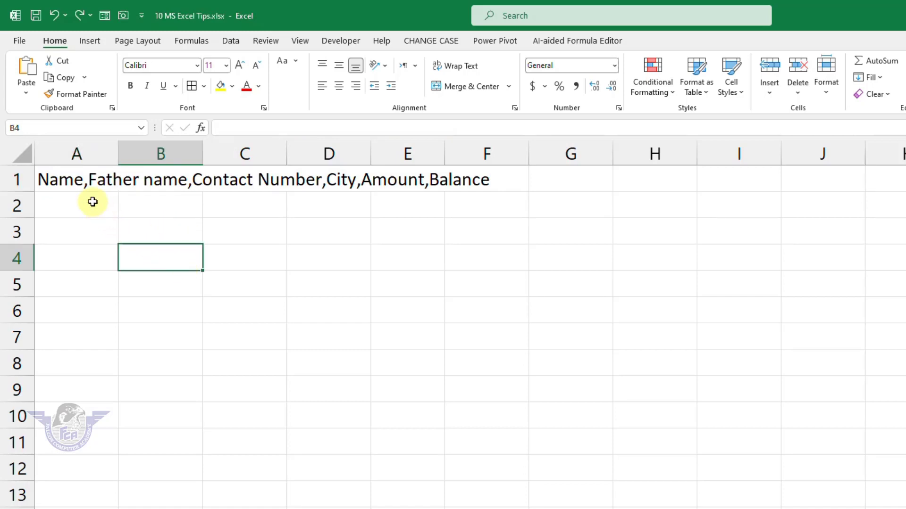
Start Text to Columns on cell A1 and choose Delimited as the original data type
left_click(78, 180)
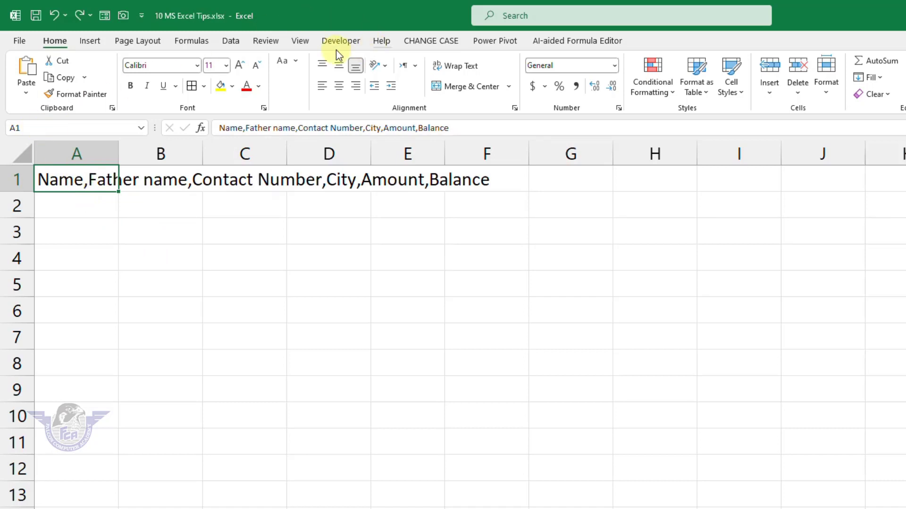
left_click(233, 42)
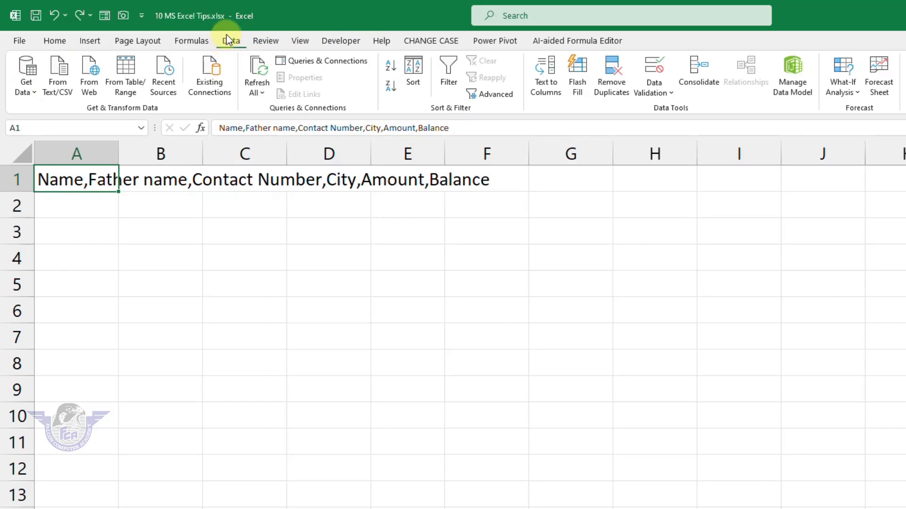
left_click(554, 86)
left_click_drag(705, 175, 361, 247)
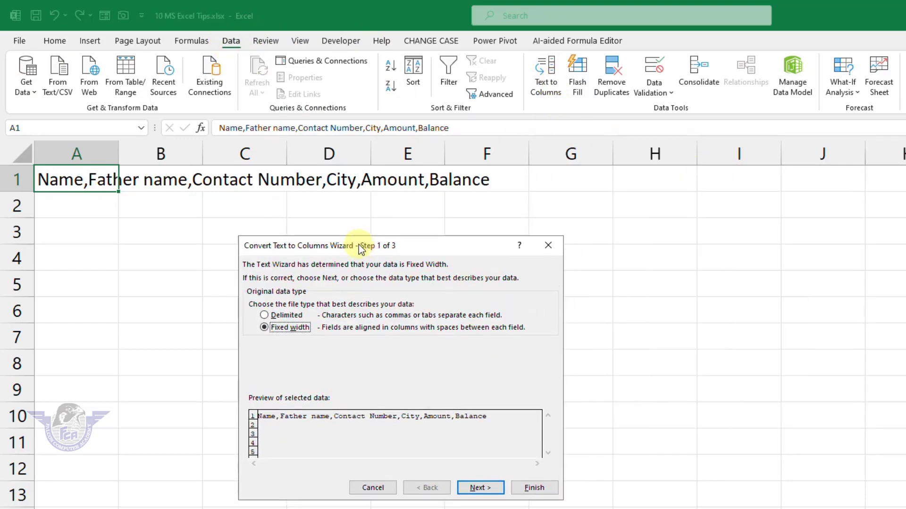
left_click(282, 315)
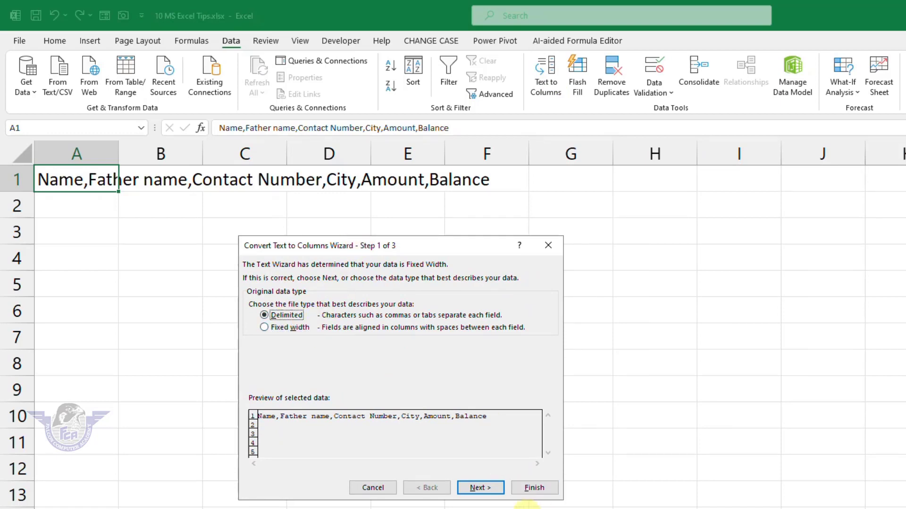
left_click(480, 487)
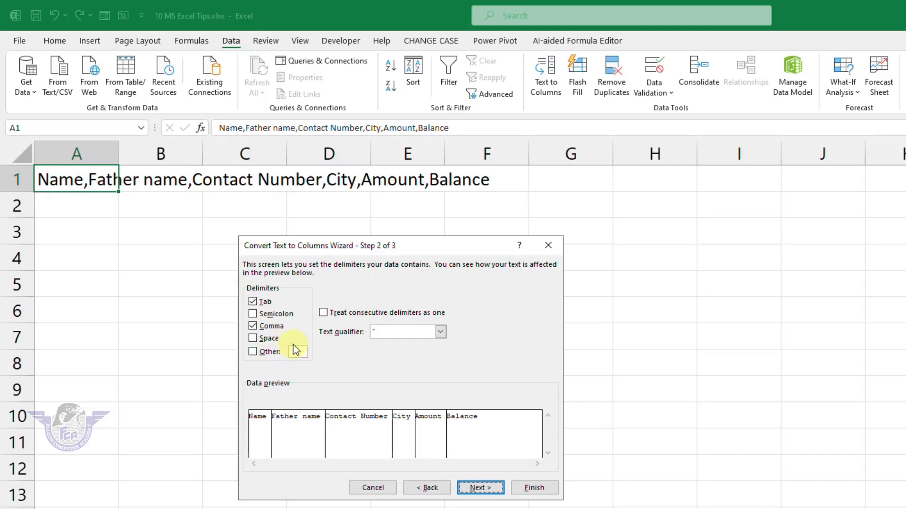
Split the A1 text using only Comma as the delimiter, with Tab turned off, General format and destination $A$1
left_click(254, 302)
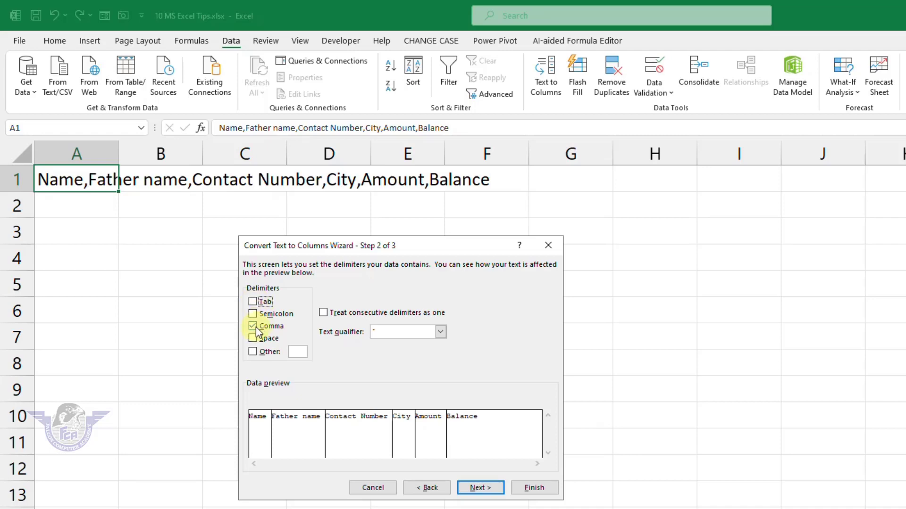
left_click(255, 328)
left_click(255, 328)
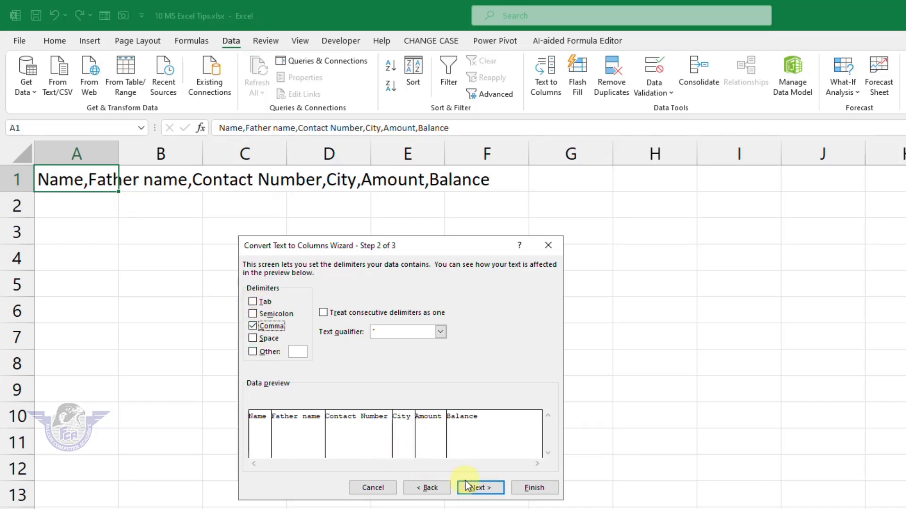
left_click(480, 488)
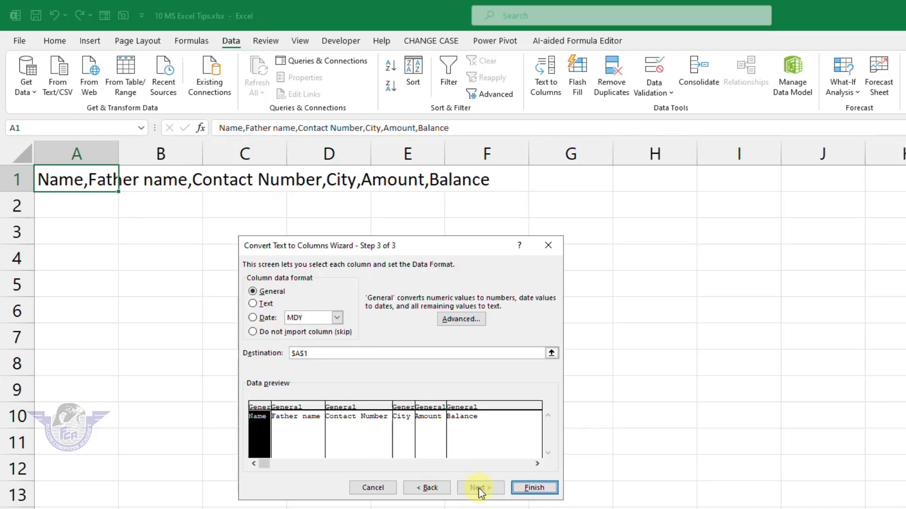
left_click(533, 488)
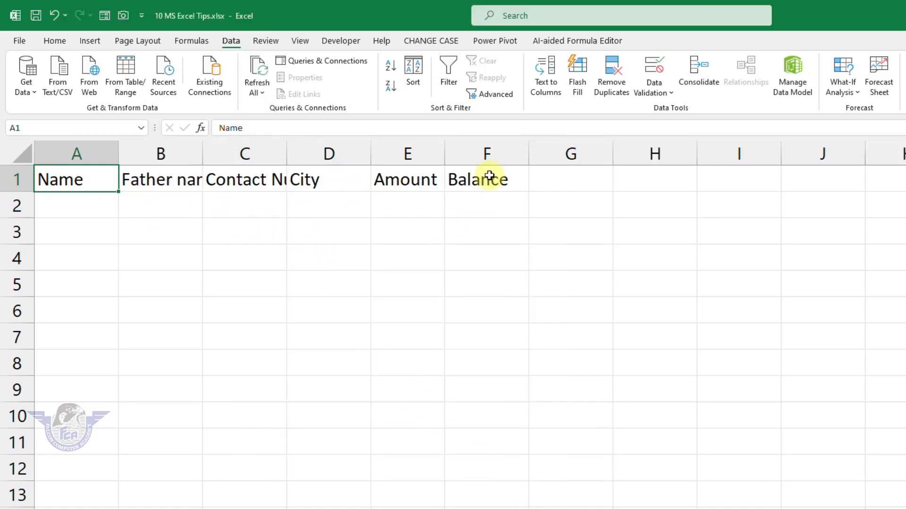
Autofit the widths of columns A through F to their headers and widen the City column further
left_click_drag(487, 153, 85, 171)
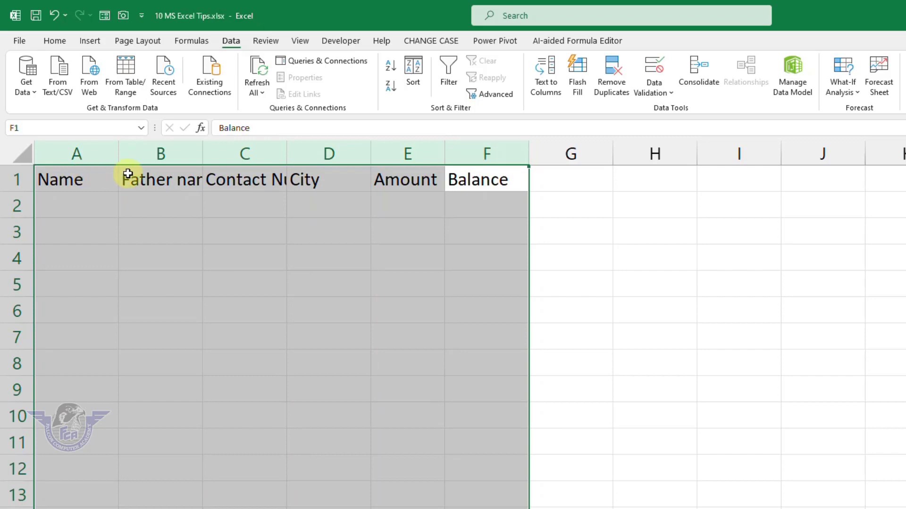
double_click(202, 153)
left_click(412, 256)
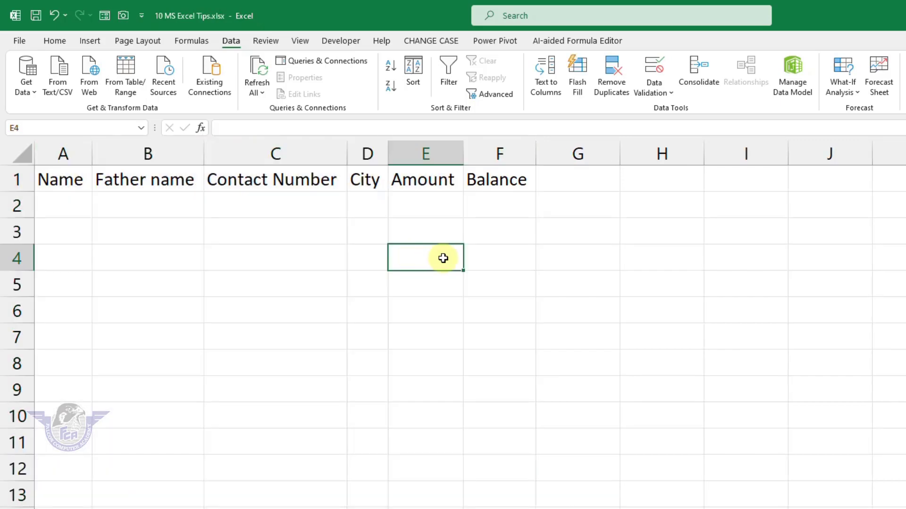
left_click_drag(388, 153, 467, 155)
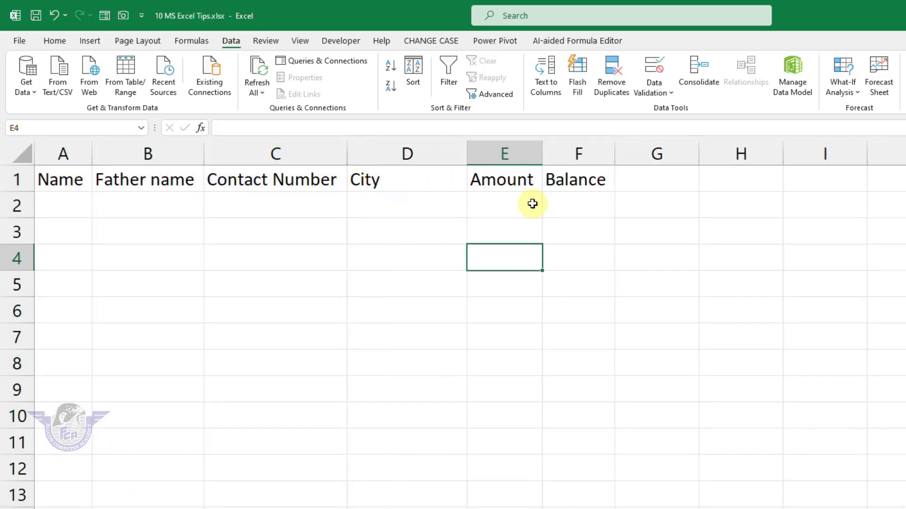